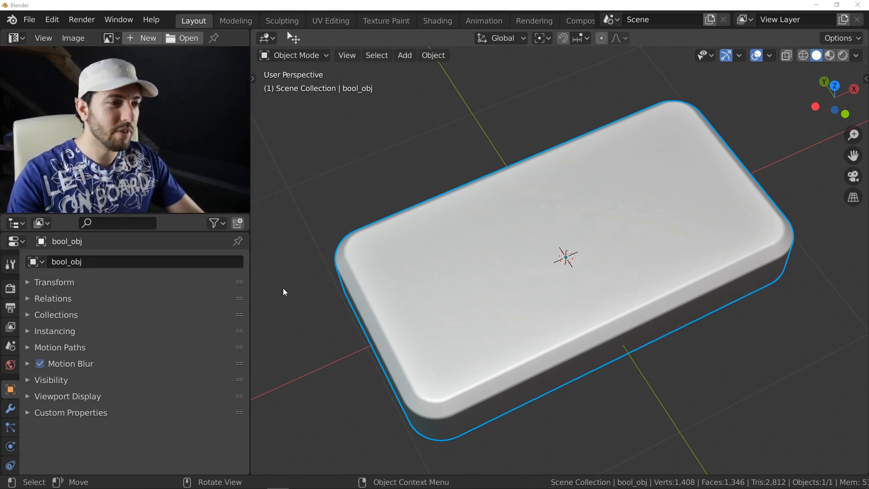
Cut a small square pocket with rounded corners at the centre of the plate's top face using Fluent's Cut/Add tool.
middle_click_drag(600, 233, 578, 248)
key("f")
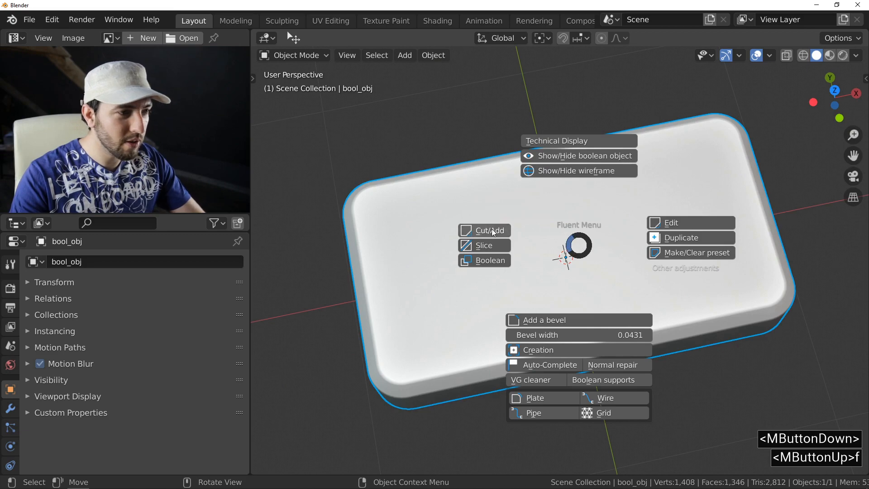
left_click(490, 229)
left_click(566, 243)
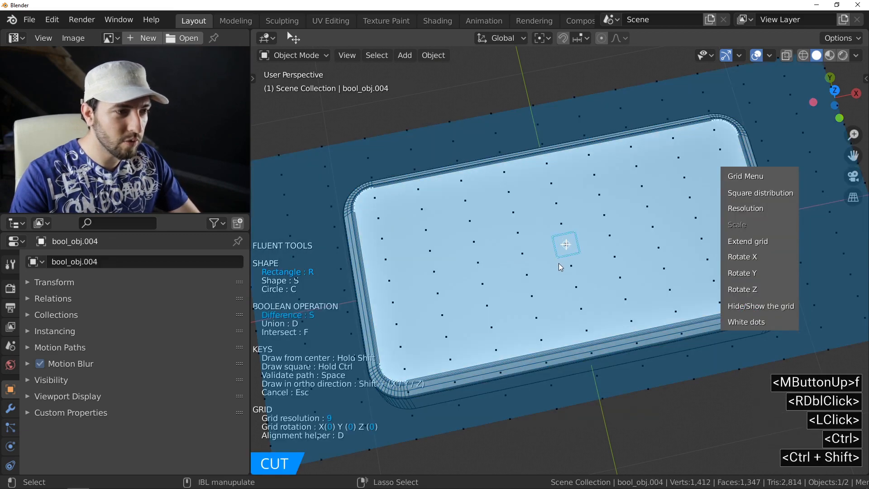
left_click(557, 264, "ctrl+shift")
left_click(543, 265)
middle_click_drag(572, 248, 533, 214)
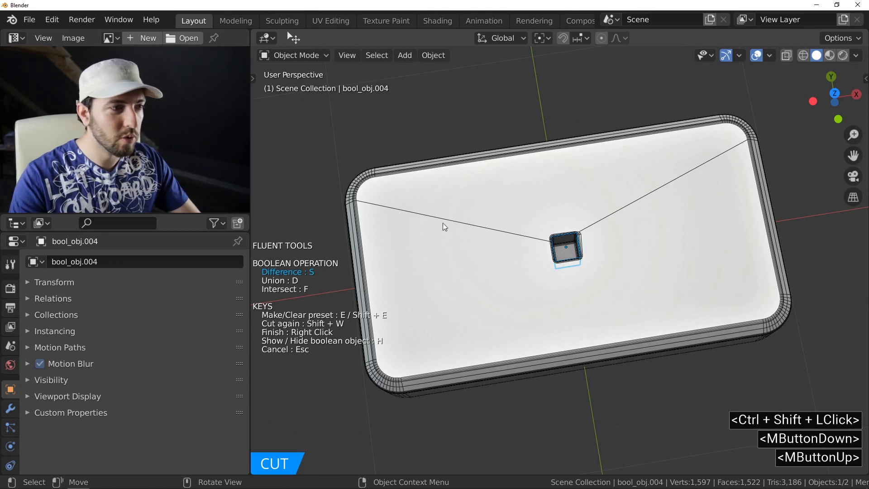
middle_click(582, 233)
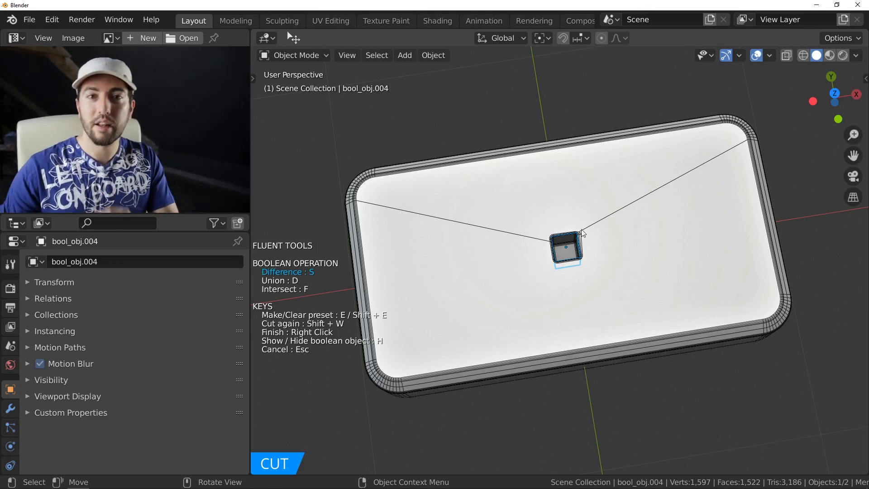
middle_click_drag(582, 233, 569, 205)
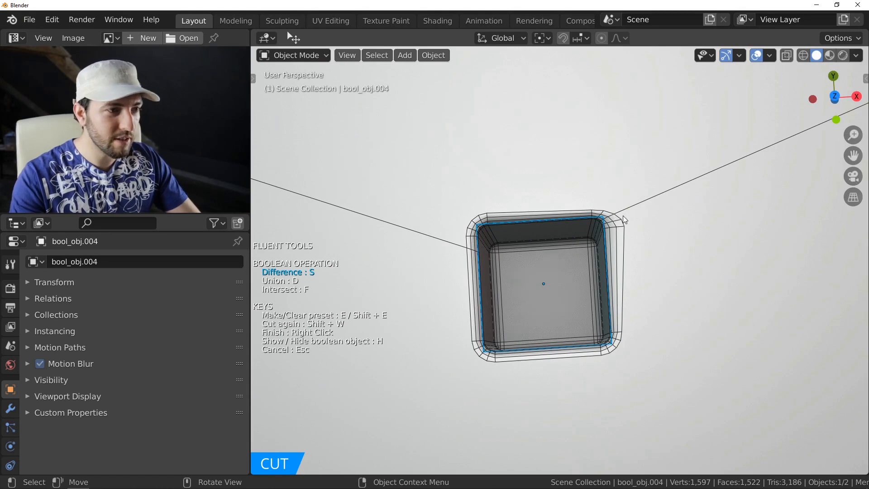
key("r")
key("z")
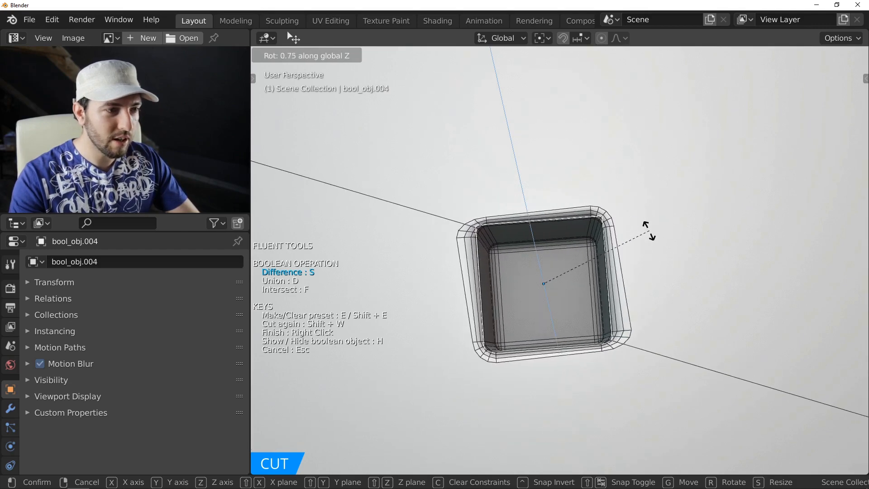
right_click(650, 231)
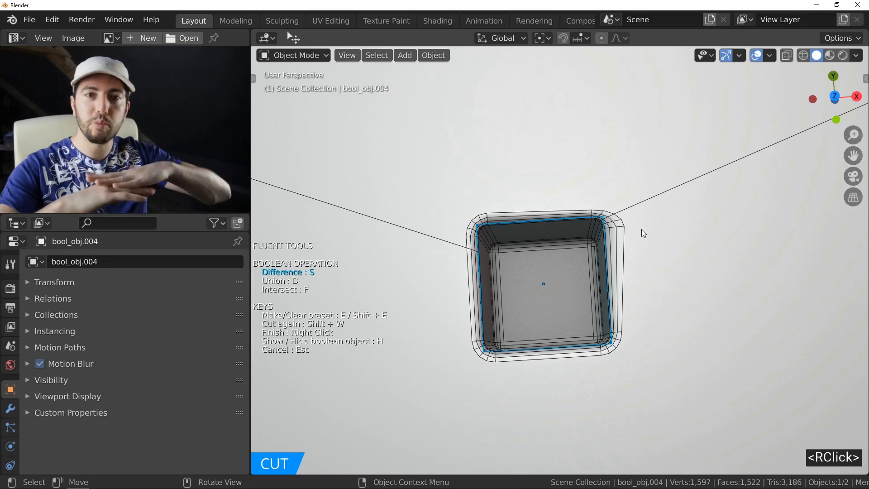
Array the square pocket along X into a row of six evenly spaced pockets centred on the plate.
middle_click_drag(647, 160, 582, 230, "ctrl")
left_click_drag(581, 224, 636, 249)
left_click(655, 224)
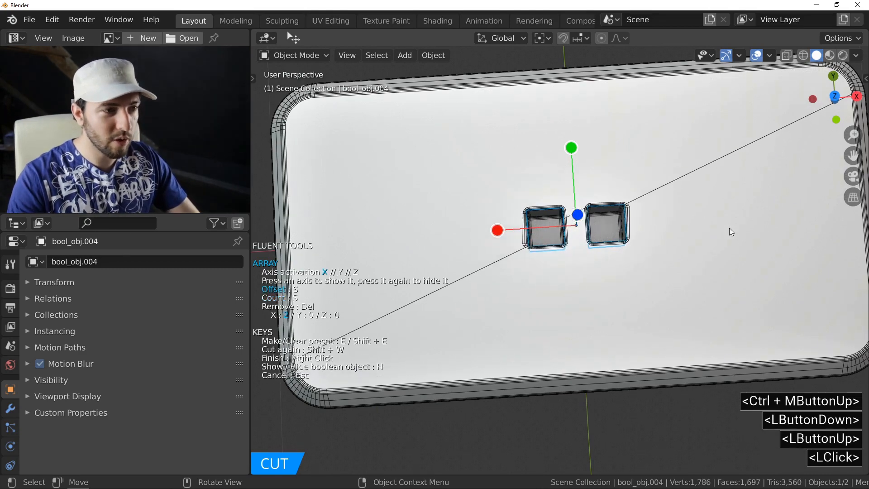
key("s")
left_click(808, 230)
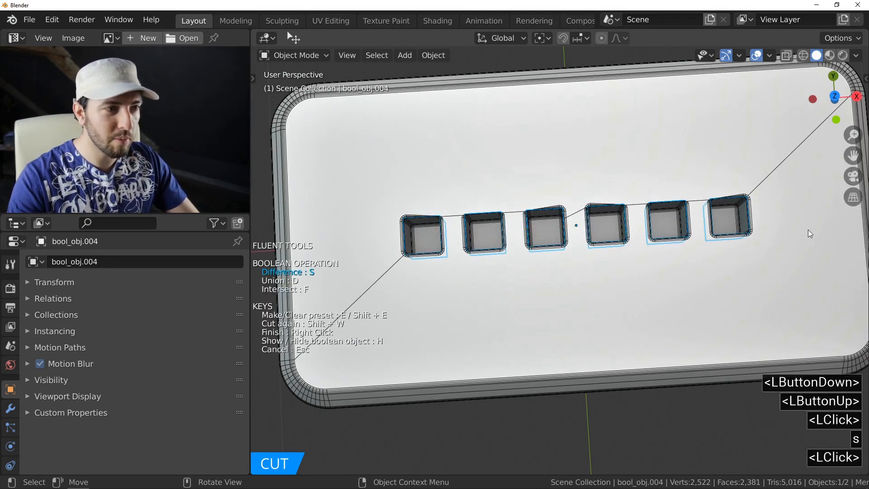
Array the row of pockets along Y into three rows and finish the cut.
middle_click_drag(500, 208, 524, 218)
middle_click_drag(604, 201, 607, 178, "ctrl")
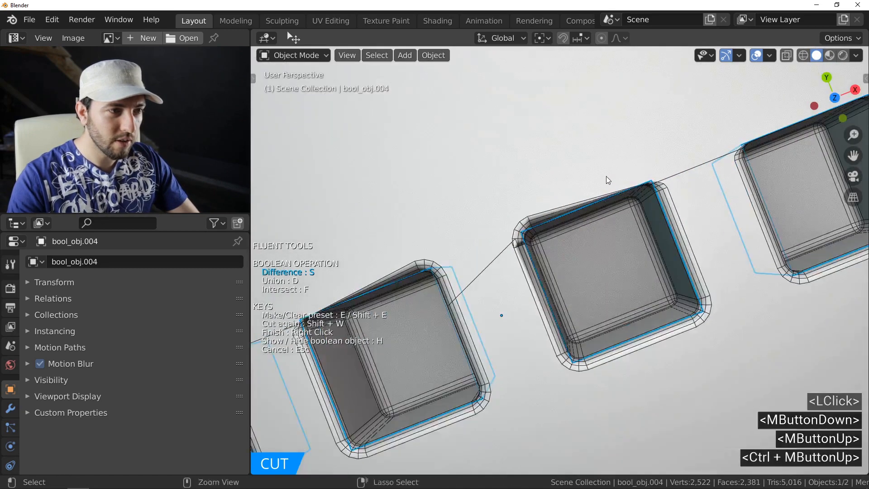
mouse_move(547, 198)
middle_mouse_down("ctrl")
mouse_move(557, 192)
mouse_move(557, 203)
middle_mouse_up("ctrl")
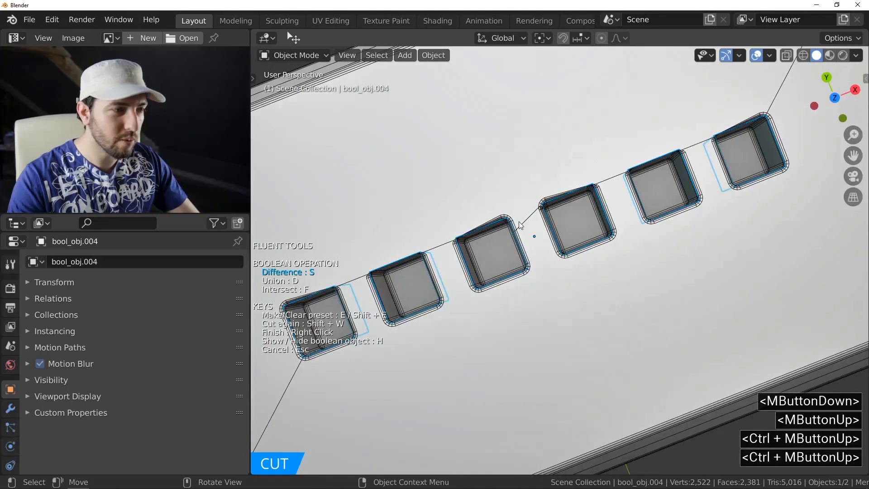
left_click(568, 227)
left_click_drag(567, 227, 568, 246)
left_click_drag(501, 149, 520, 148)
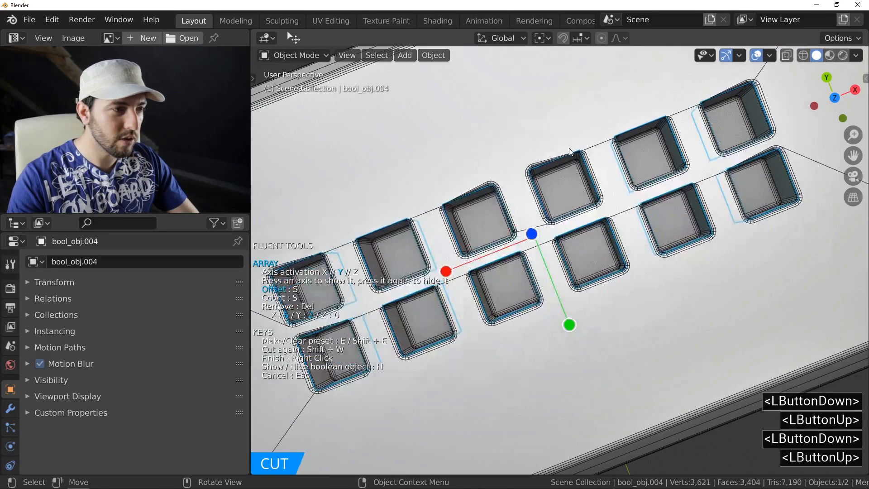
key("s")
left_click(600, 156)
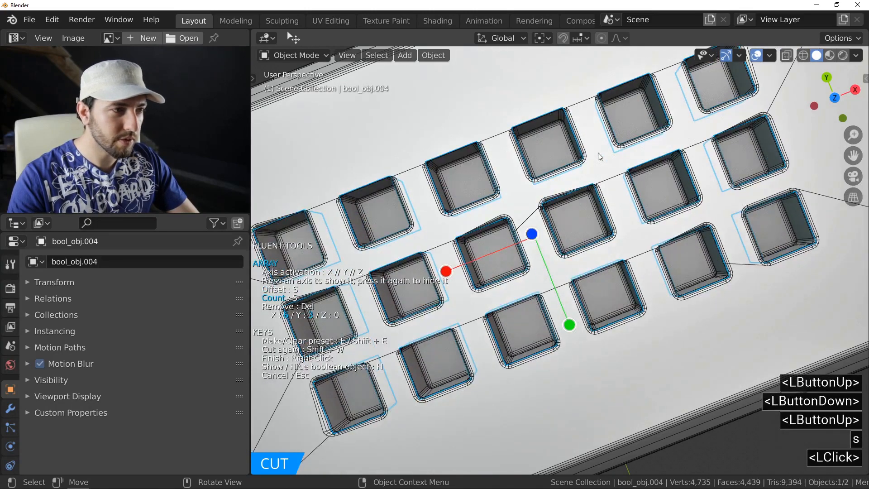
middle_click_drag(601, 155, 611, 141)
right_click(606, 161)
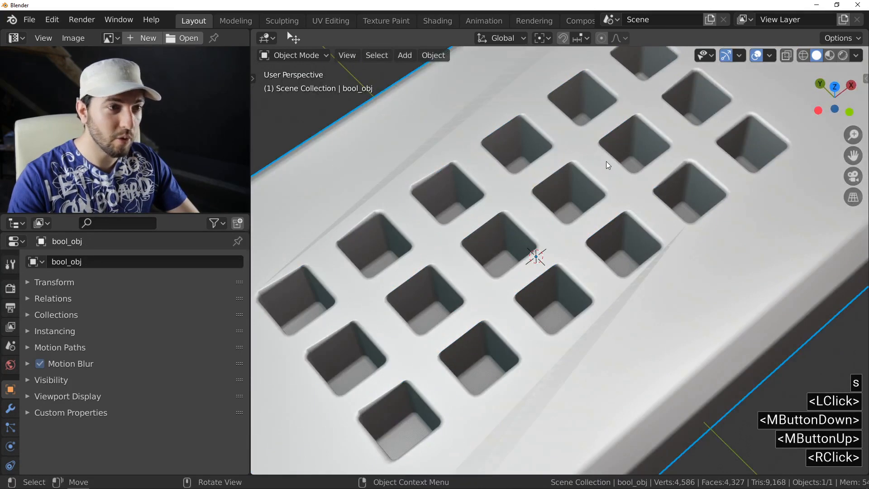
Turn on the wireframe display for the plate through the Fluent menu.
key("f")
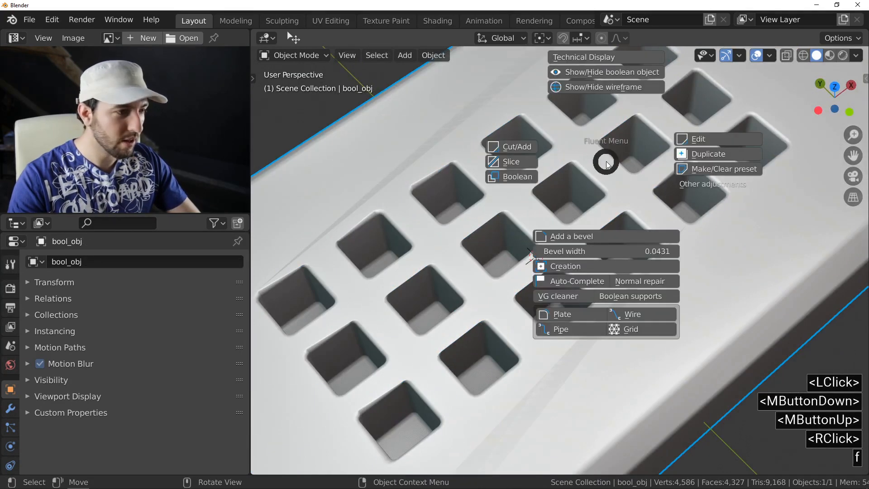
left_click(525, 177)
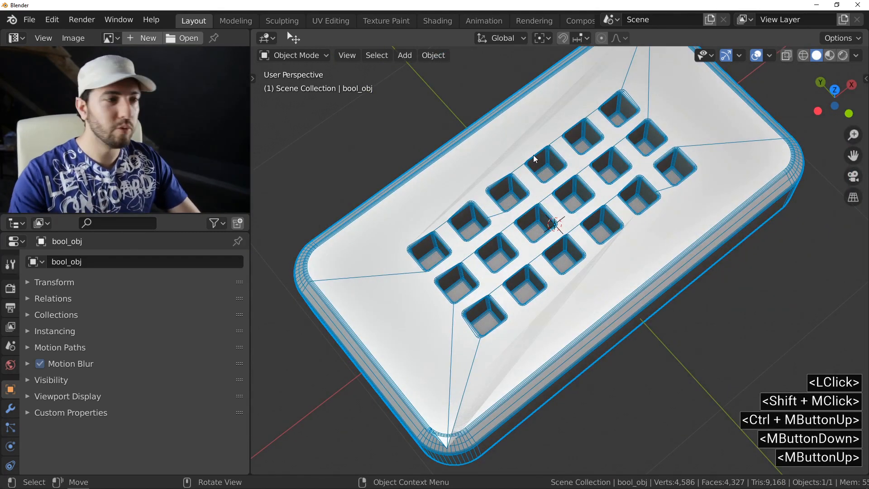
middle_click_drag(533, 155, 507, 168)
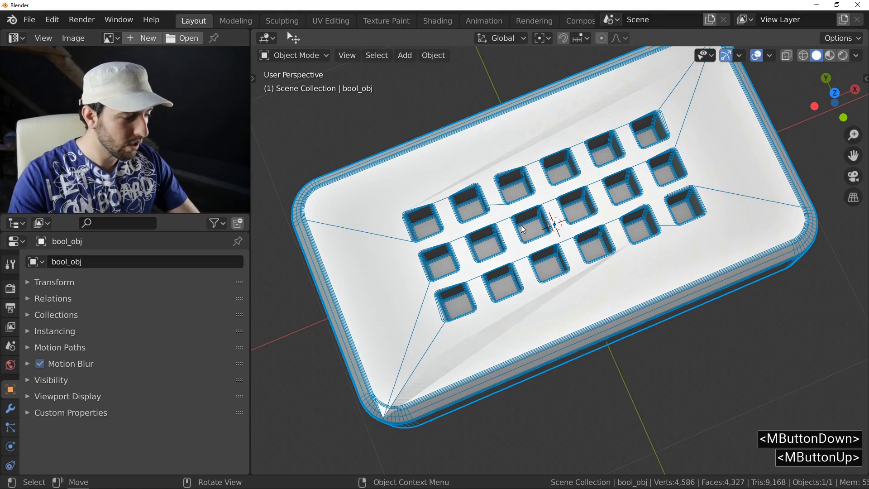
Enter Edit Mode on the plate in vertex selection, deselect everything and set a top orthographic view.
middle_click_drag(523, 221, 406, 58)
key("Tab")
left_click(340, 55)
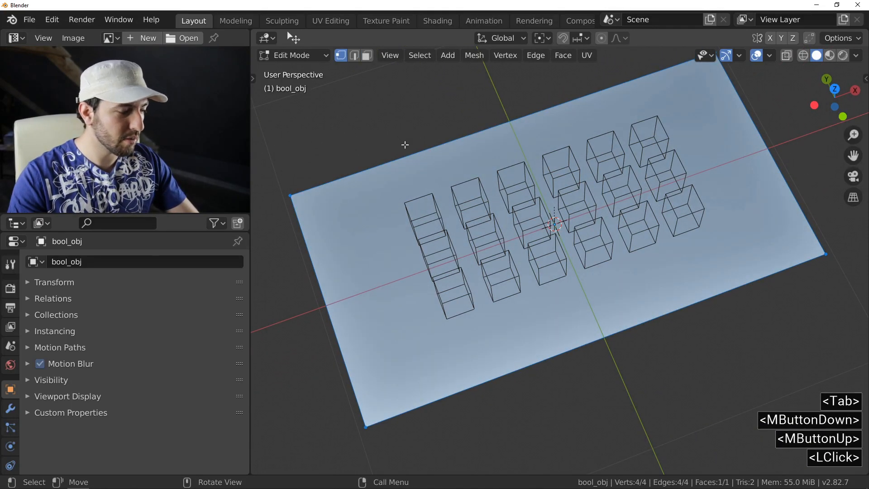
key("alt+a")
middle_click_drag(453, 157, 431, 159)
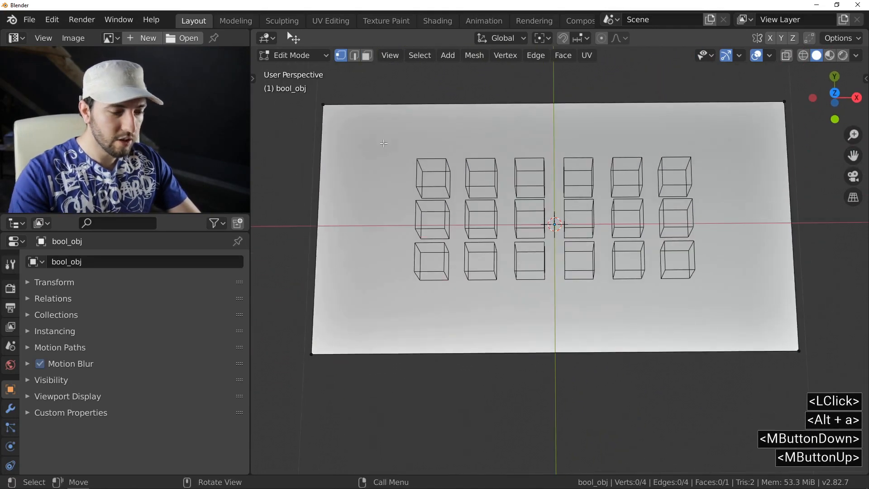
key("KP_7")
key("KP_5")
middle_click_drag(589, 393, 574, 320, "shift")
scroll(575, 318, "up", 1)
scroll(575, 319, "up", 3)
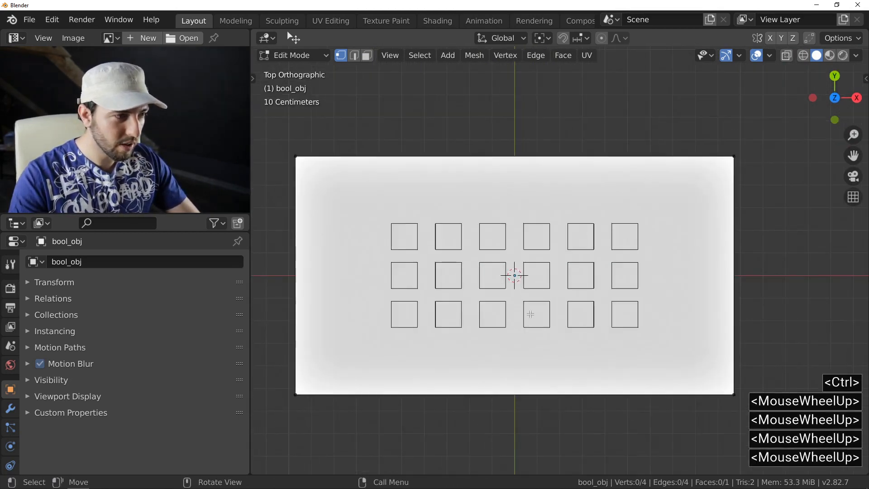
middle_click_drag(521, 312, 533, 306, "shift")
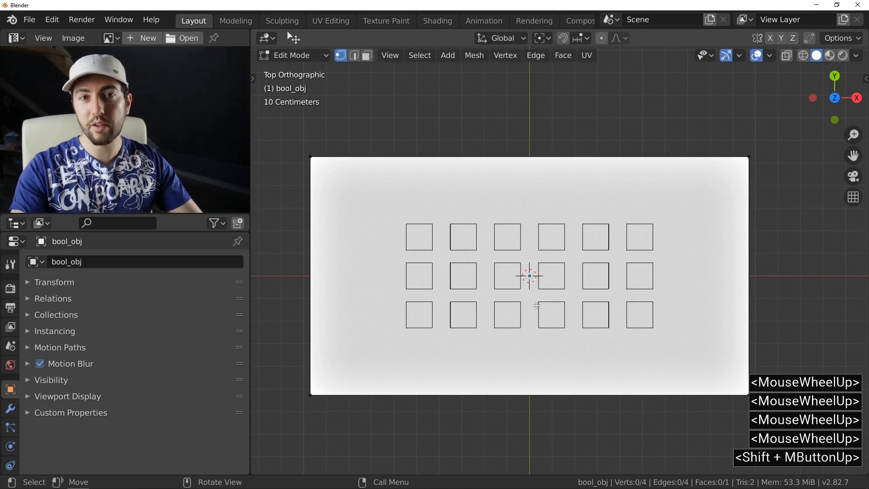
Knife three angle-constrained horizontal cuts across the full width of the plate, one through each row of pockets.
key("k")
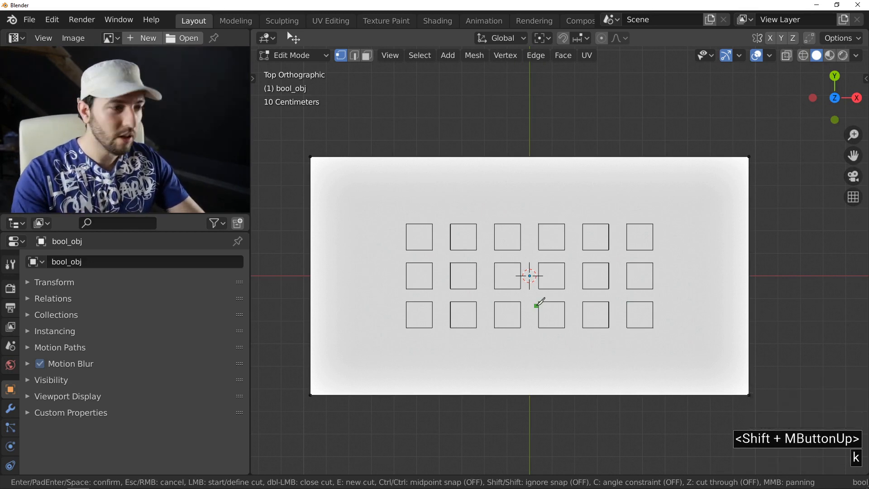
left_click(299, 234)
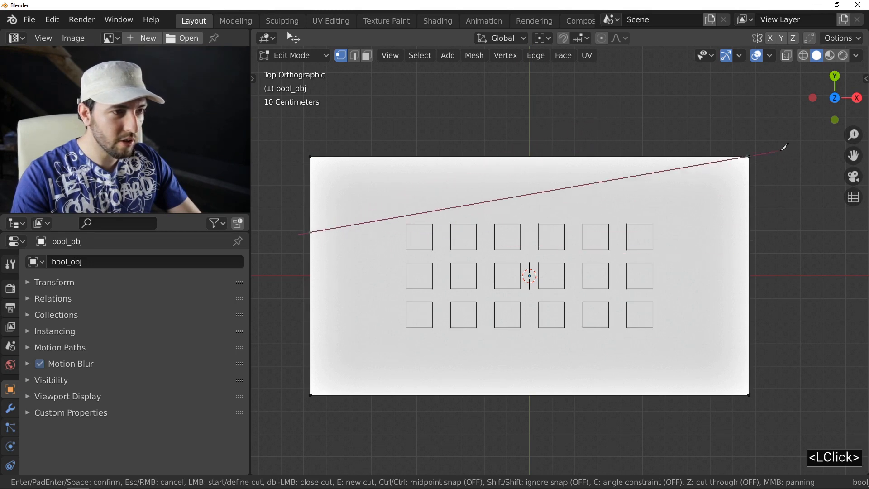
key("c")
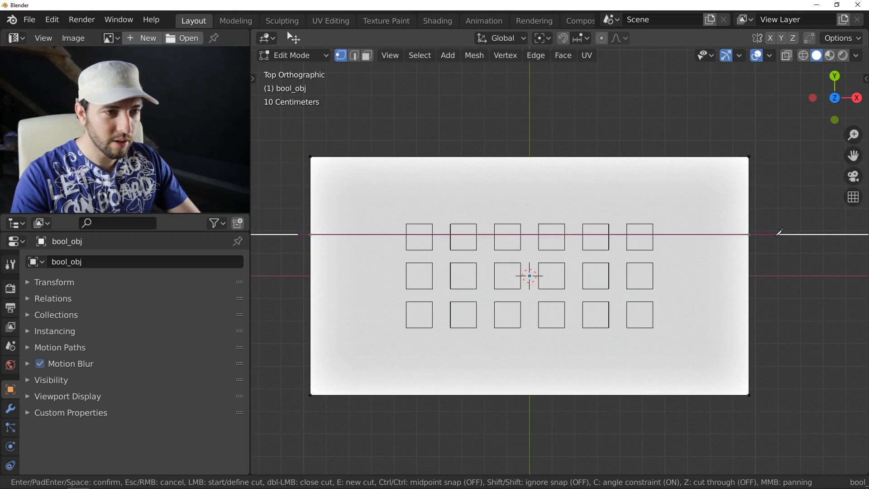
left_click(779, 233)
left_click(772, 273)
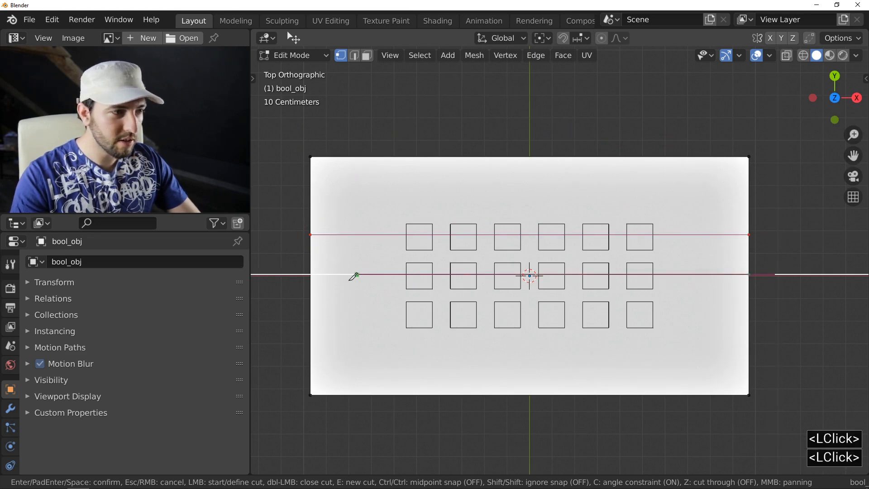
left_click(304, 274)
left_click(300, 317)
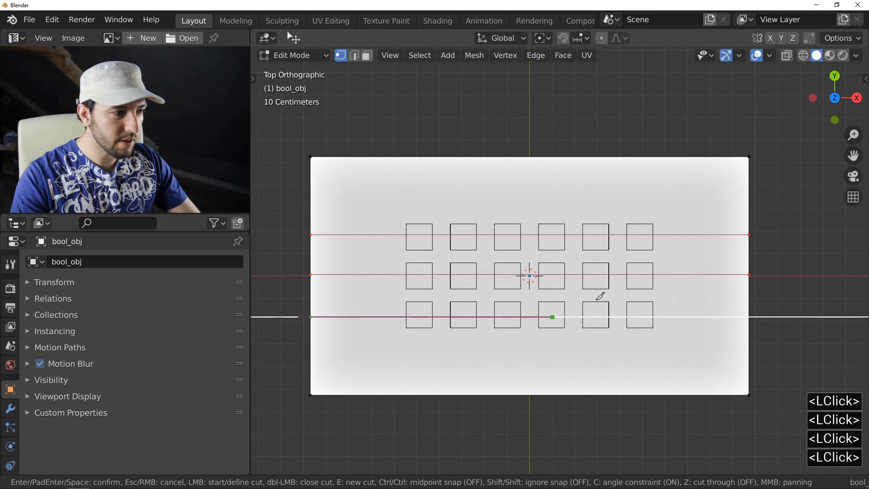
left_click(775, 304)
key("Return")
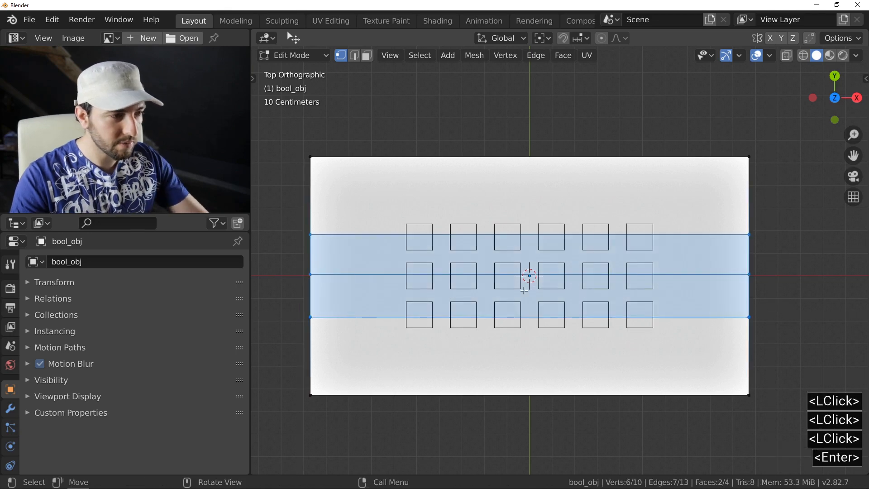
middle_click_drag(773, 306, 579, 238)
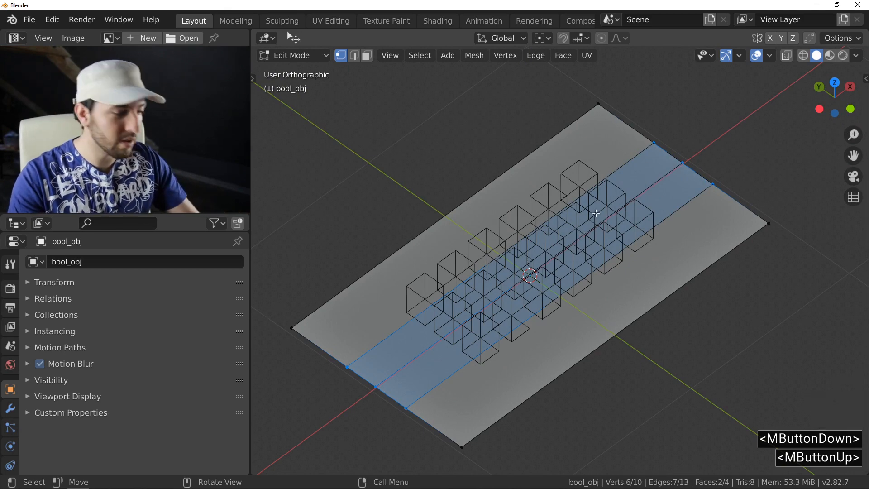
Return to Object Mode and examine the wireframe around the pockets and along the plate's bevelled ends.
key("Tab")
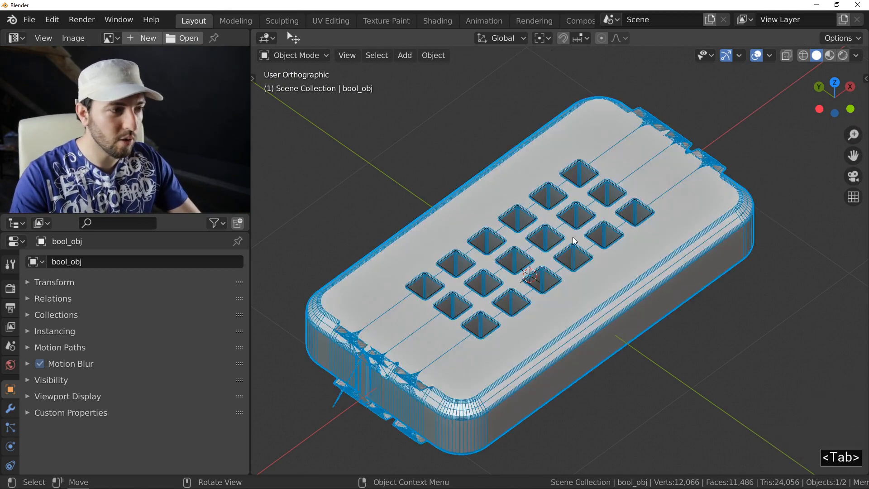
middle_click_drag(573, 240, 561, 257, "shift")
middle_click_drag(561, 258, 600, 271, "ctrl")
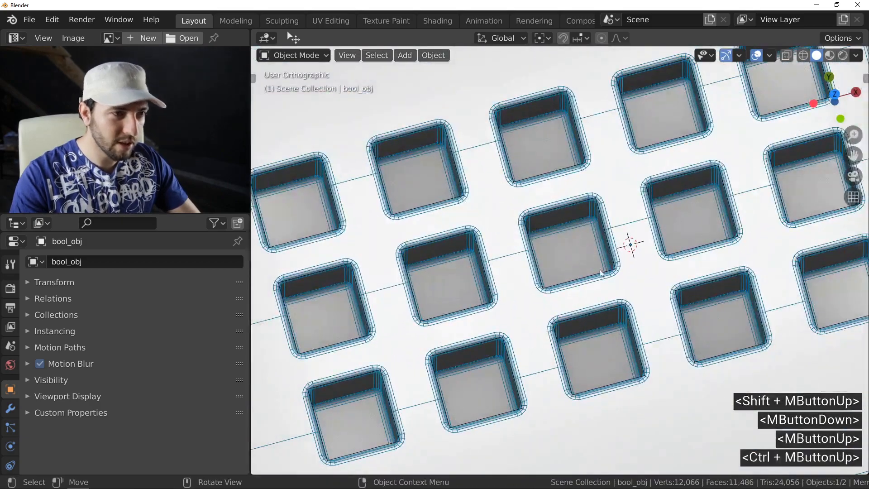
middle_click_drag(588, 226, 623, 247, "ctrl")
mouse_move(622, 247)
middle_mouse_down()
mouse_move(629, 206)
mouse_move(618, 235)
middle_mouse_up()
middle_click_drag(618, 235, 604, 222, "ctrl")
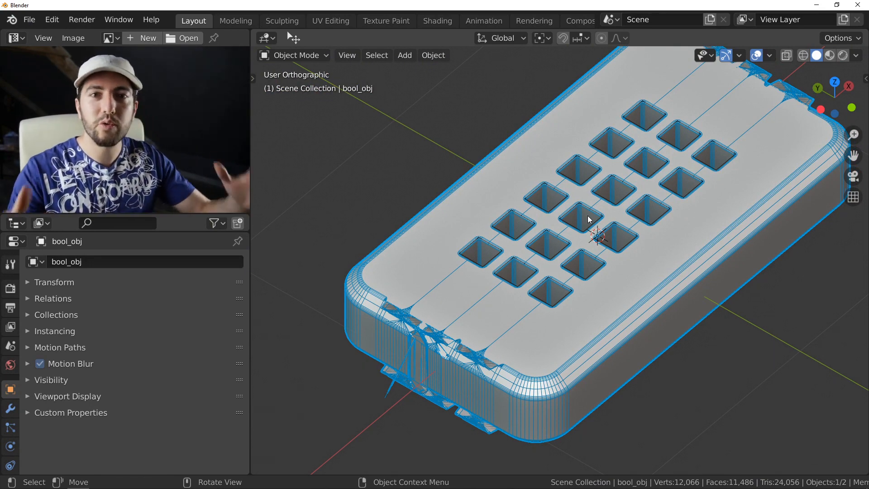
Enter Edit Mode and display the plate mesh's vertex groups.
key("Tab")
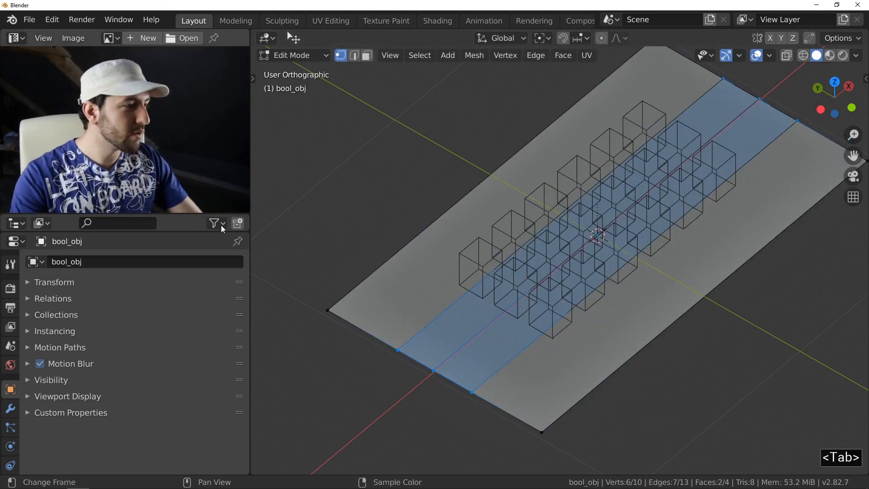
scroll(10, 385, "down", 4)
left_click(10, 416)
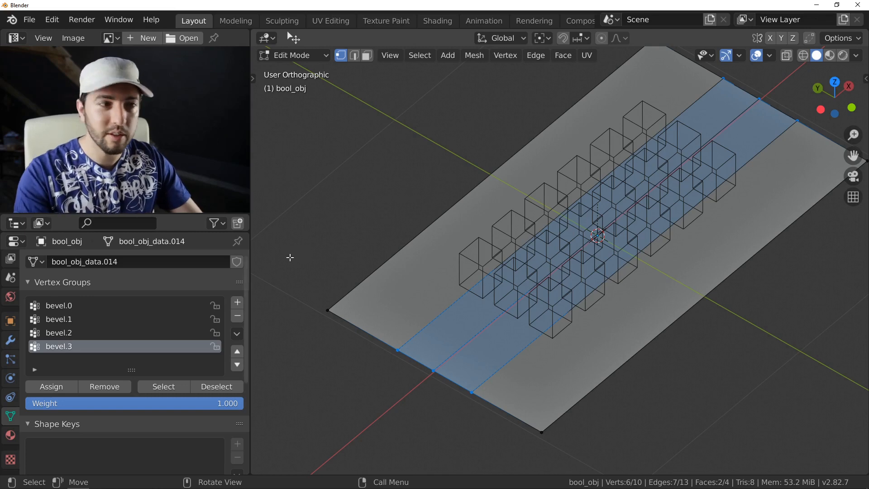
Try removing the selected knife-cut vertices from every vertex group with Fluent's VG cleaner in Object Mode, and undo the clean-up.
middle_click_drag(473, 259, 472, 242, "shift")
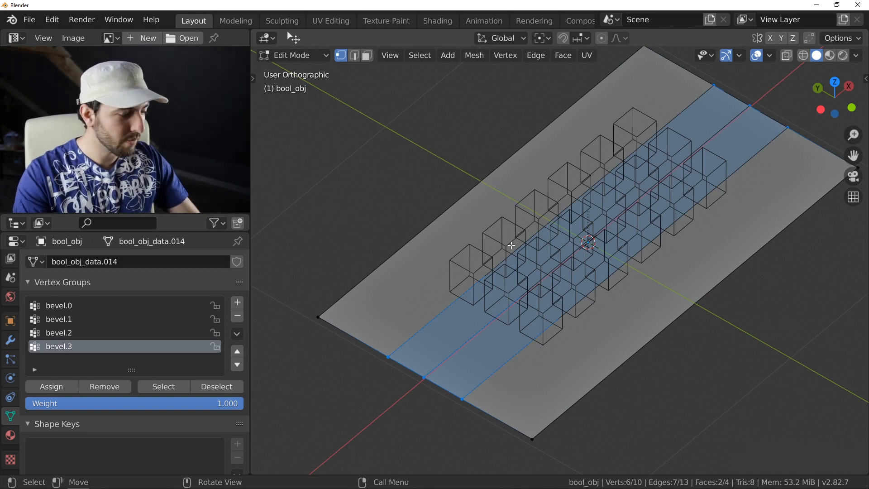
key("Tab")
key("f")
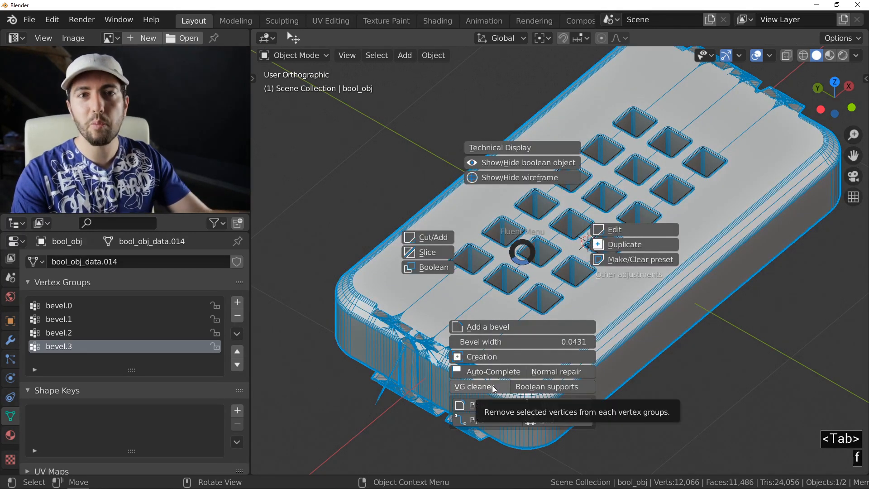
left_click(494, 389)
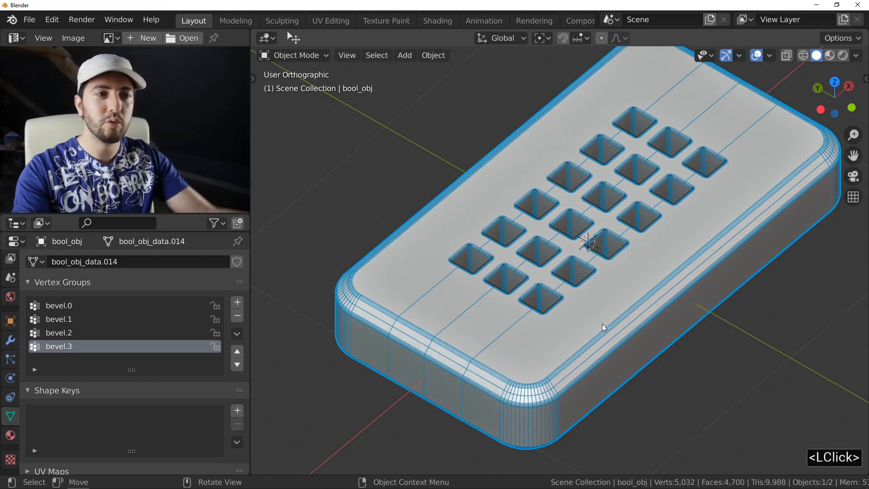
middle_click_drag(603, 300, 601, 314)
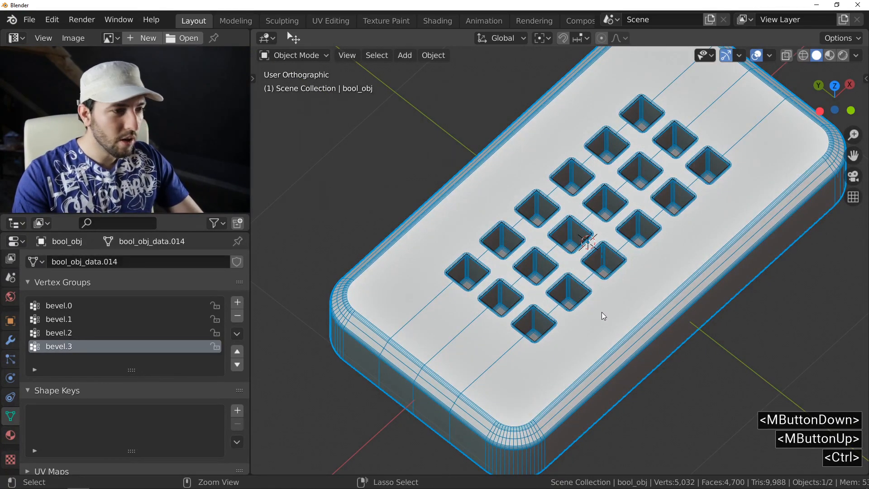
key("ctrl+z")
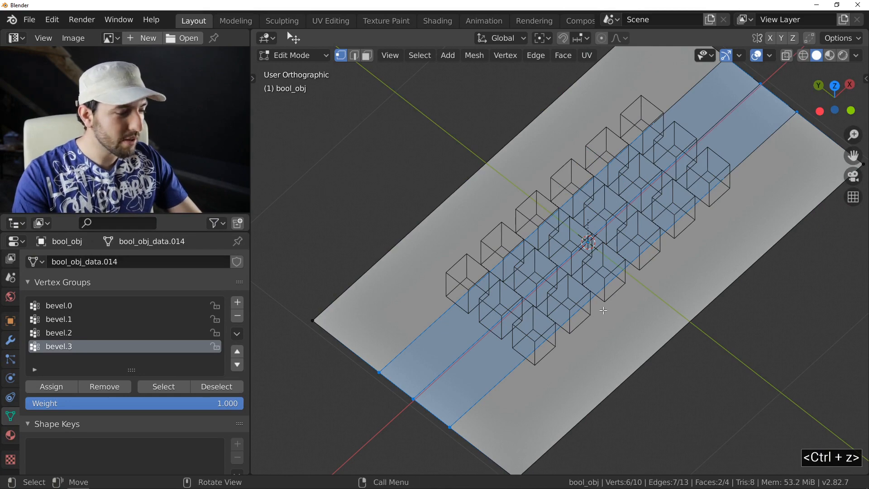
Check the bevel artefacts in Object Mode, return to Edit Mode and run the Fluent - Remove vertices from vertex groups operator on the selection.
key("Tab")
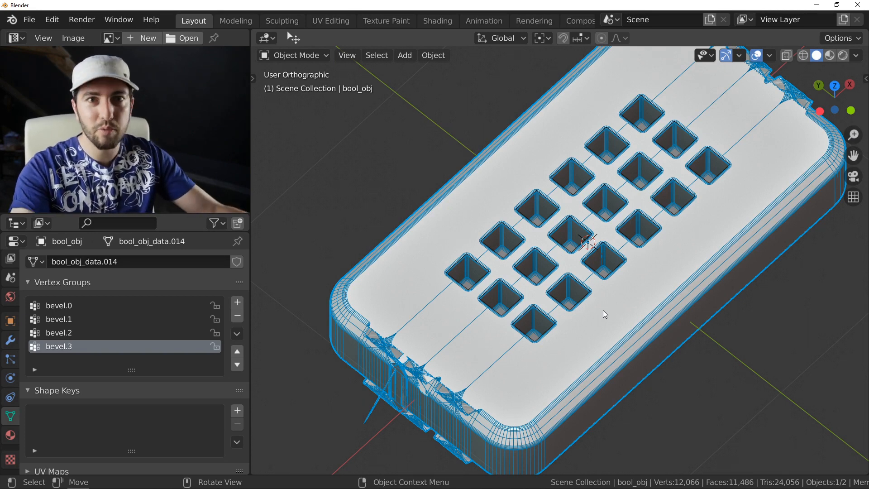
key("Tab")
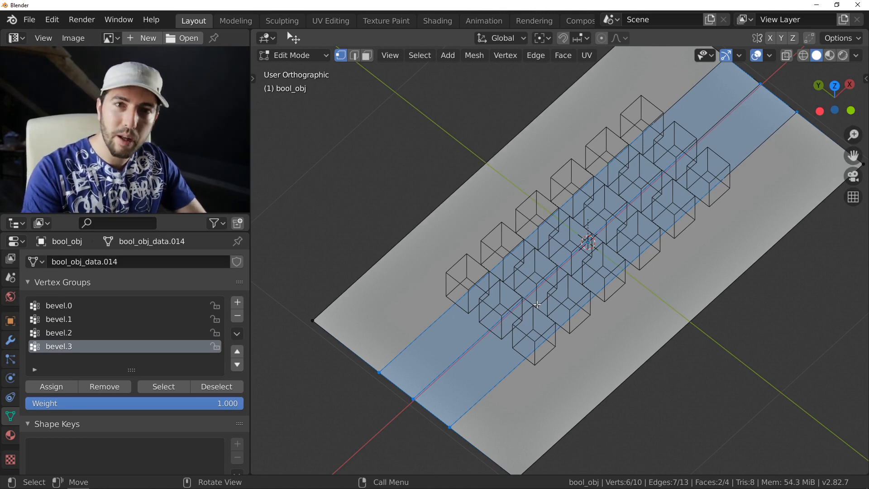
key("F3")
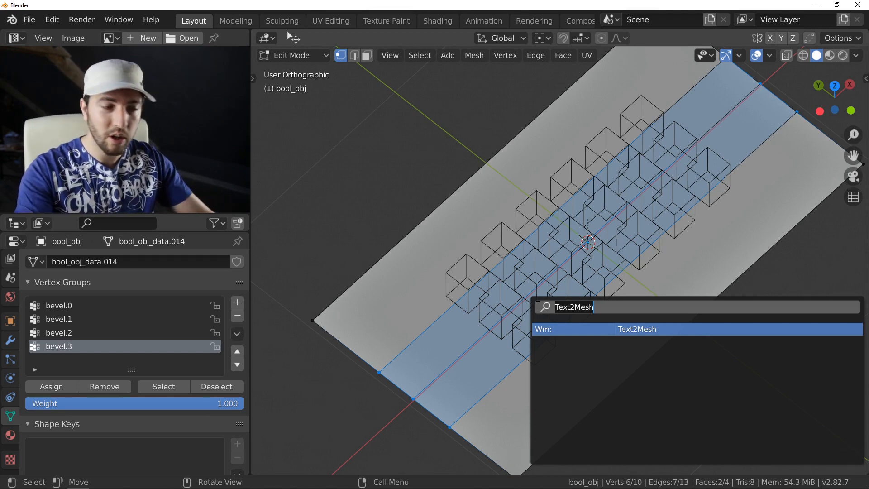
key("BackSpace")
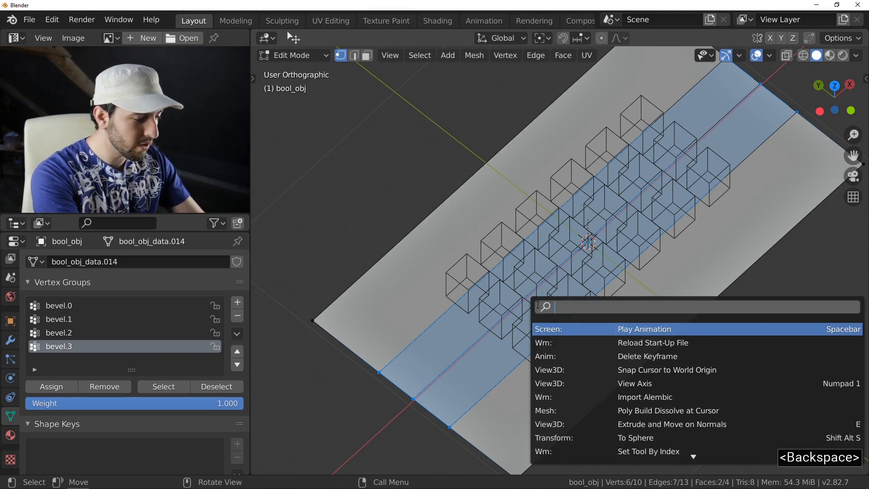
type("fluent")
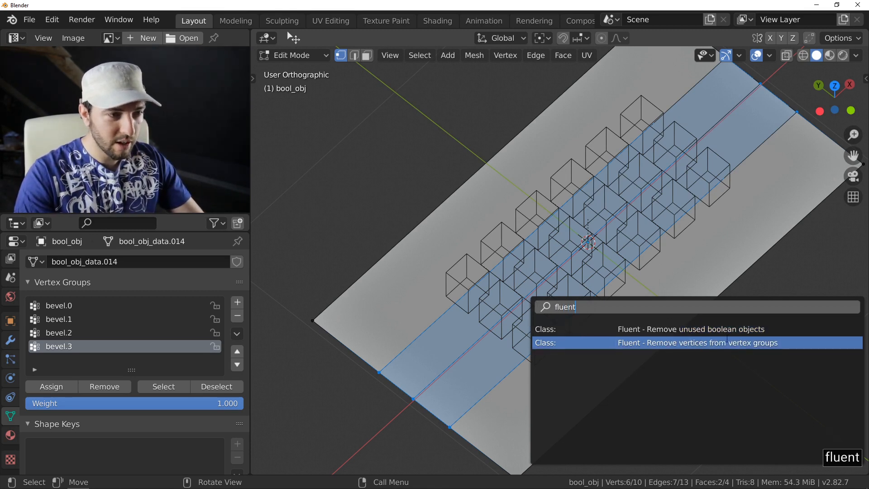
left_click(751, 344)
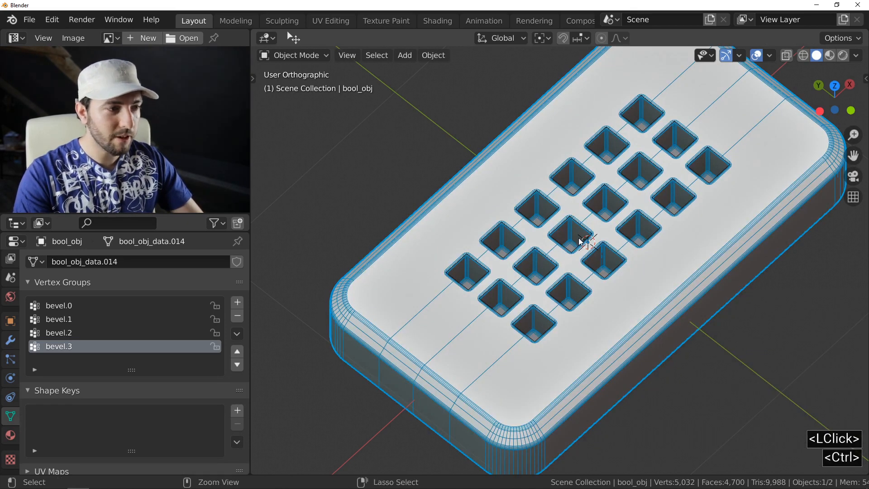
Switch to perspective and examine the cleaned plate's wireframe around the pockets, bevelled edges and rounded corner.
middle_click_drag(579, 242, 575, 262, "ctrl")
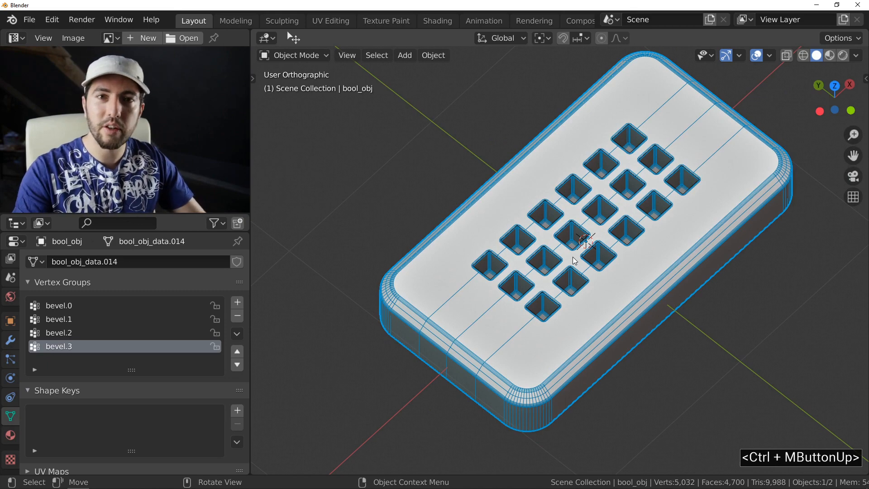
left_click(573, 261)
middle_click_drag(573, 260, 431, 328)
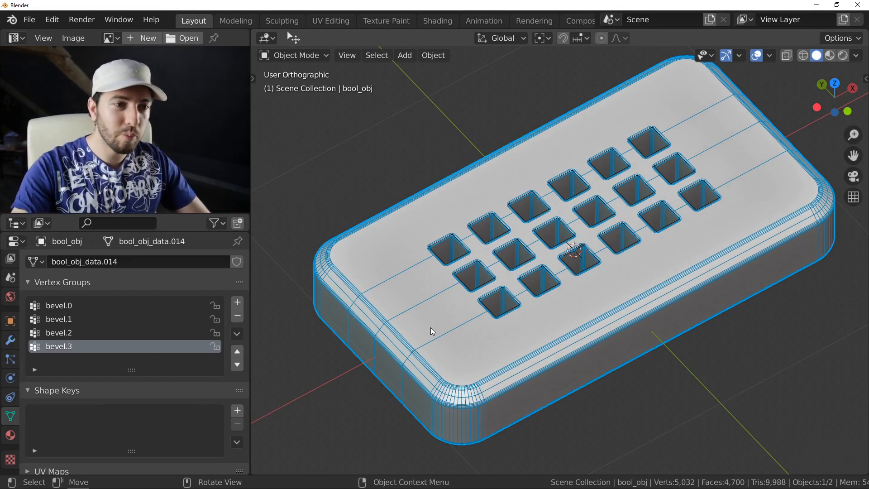
middle_click_drag(493, 410, 502, 271, "ctrl")
key("5")
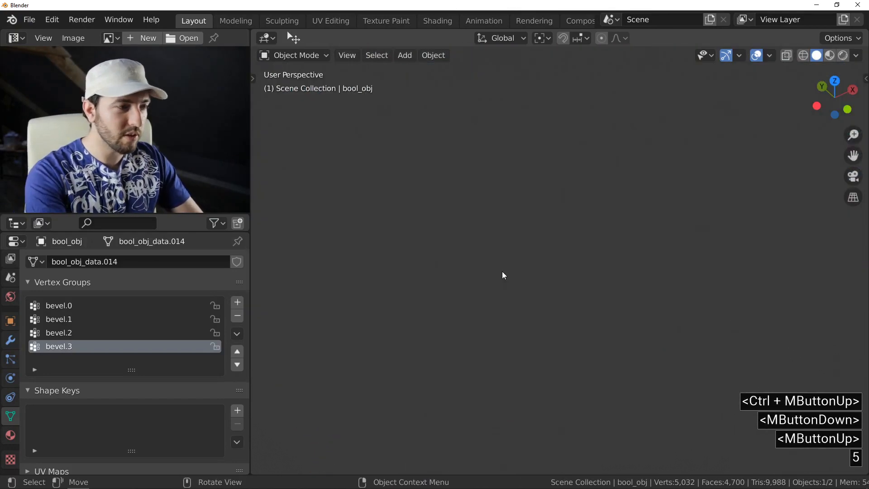
scroll(559, 279, "down", 5)
middle_click_drag(558, 282, 481, 310)
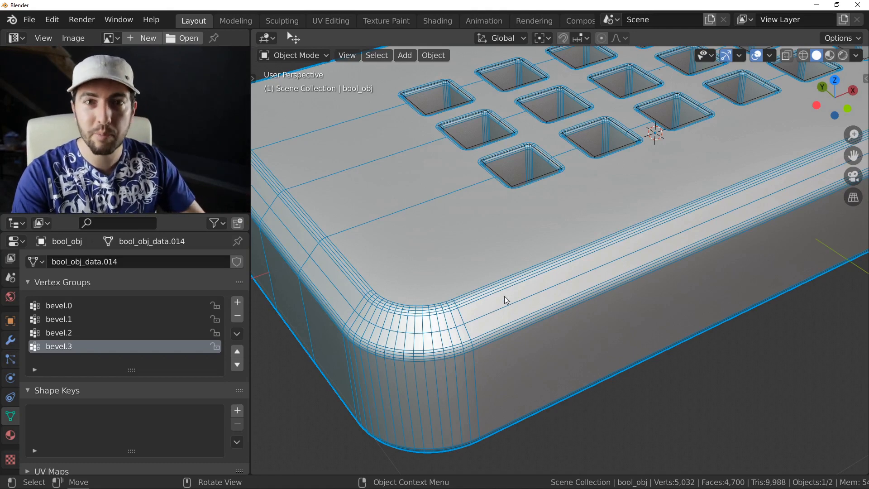
Cut a small rounded rectangular pocket with Fluent into the plate's long bevel near the corner, with an outer bevel of about 0.01.
key("ctrl")
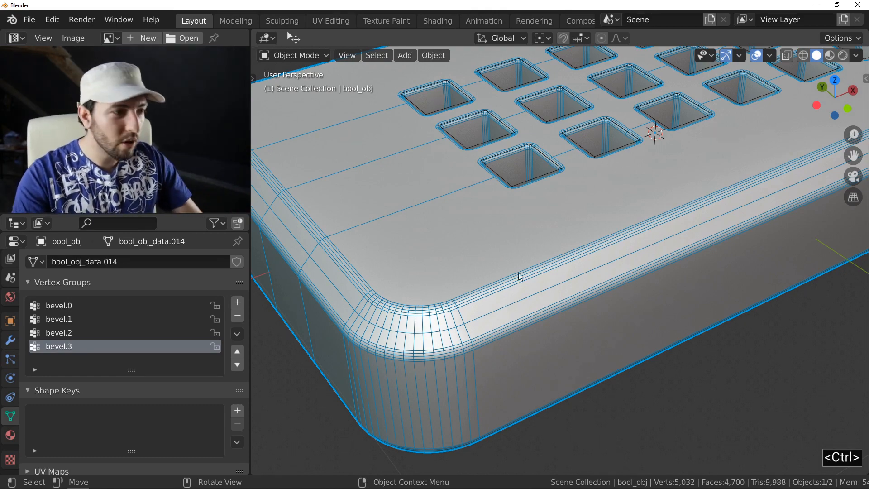
mouse_move(503, 304)
middle_mouse_down("ctrl")
mouse_move(484, 324)
mouse_move(493, 300)
middle_mouse_up("ctrl")
key("alt+f")
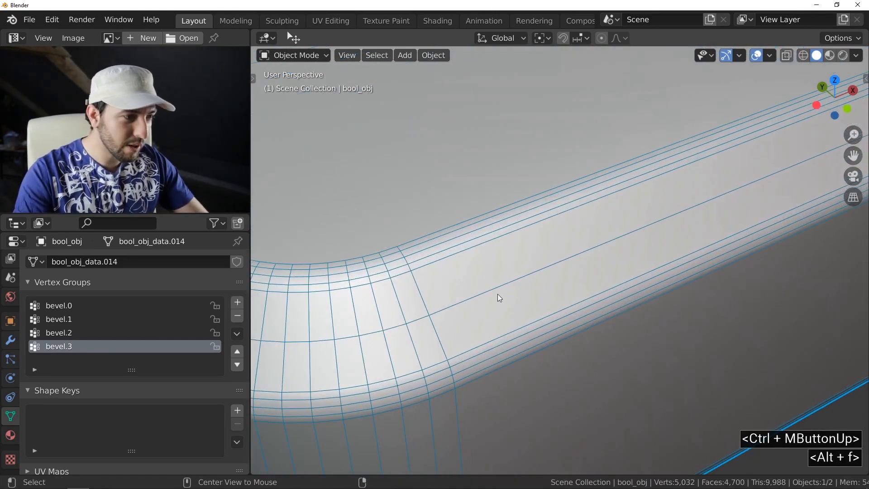
right_click(479, 307)
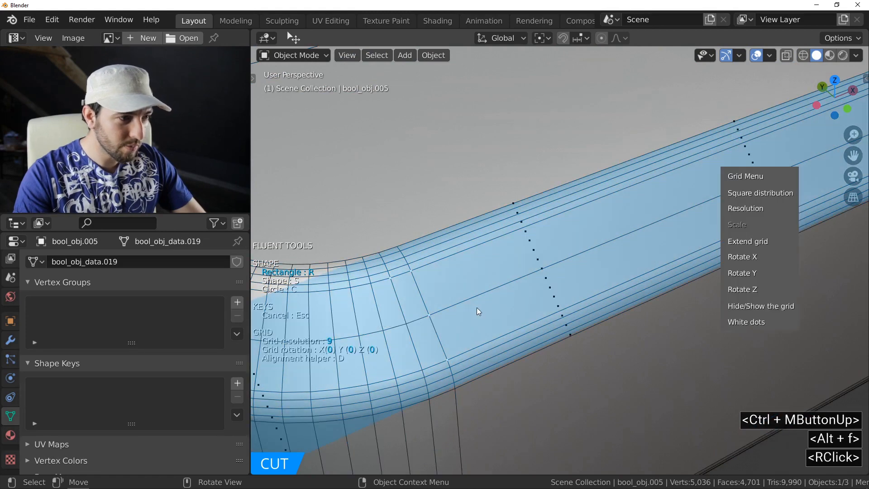
left_click(543, 270)
left_click(572, 291, "shift")
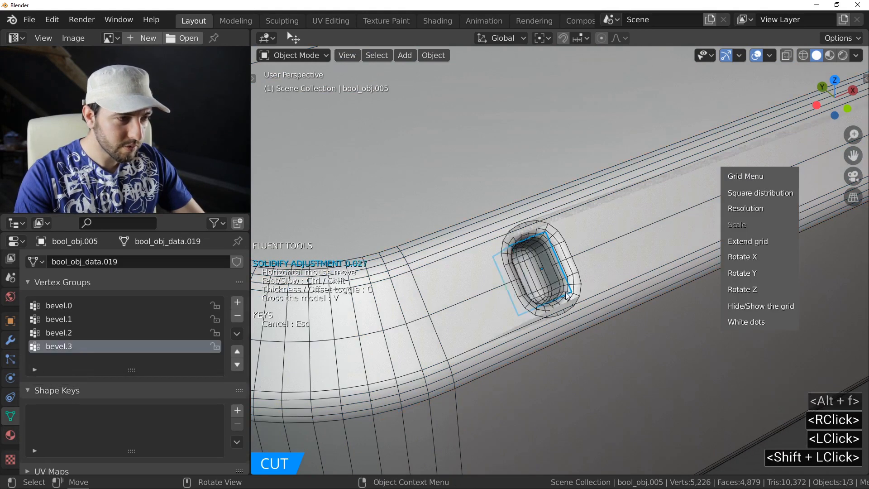
left_click(585, 288)
left_click_drag(587, 287, 592, 306)
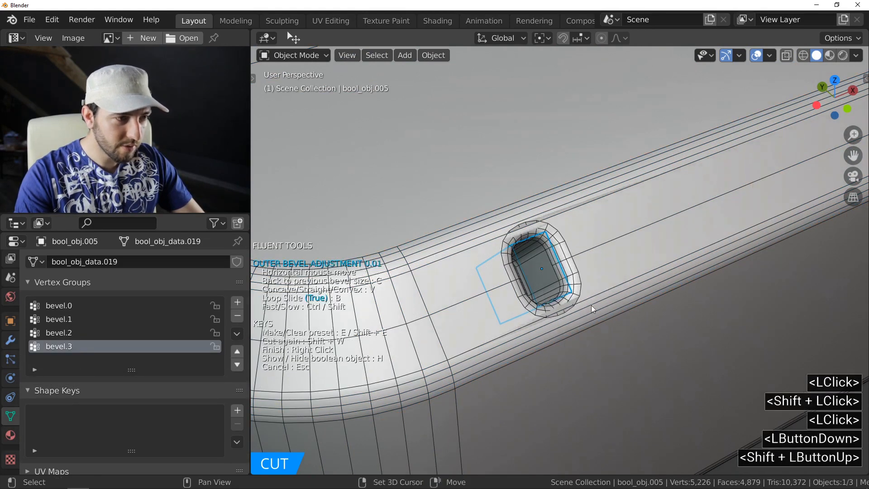
left_click(577, 305, "shift")
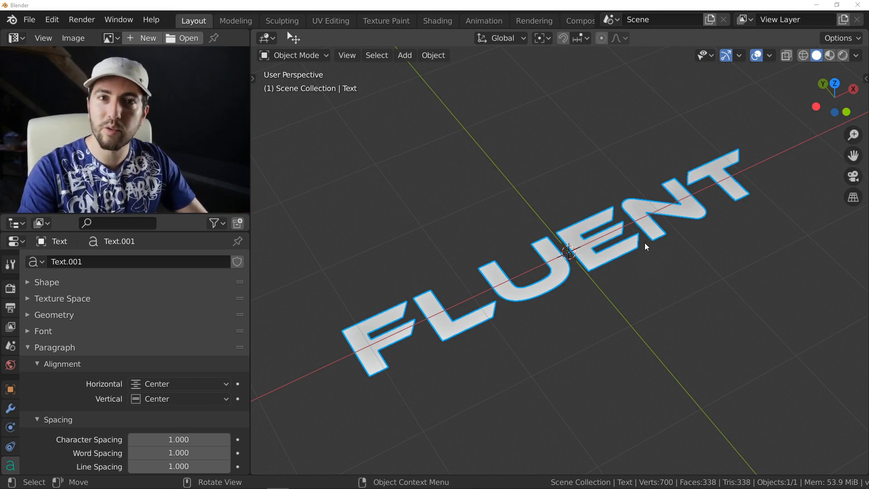
Convert the FLUENT text object into a solid mesh with the Text2Mesh operator.
middle_click_drag(642, 248, 615, 241)
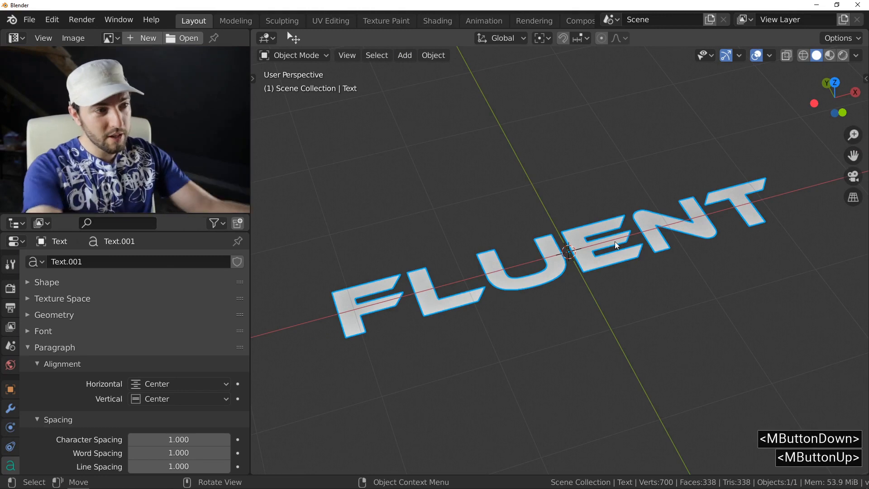
key("F3")
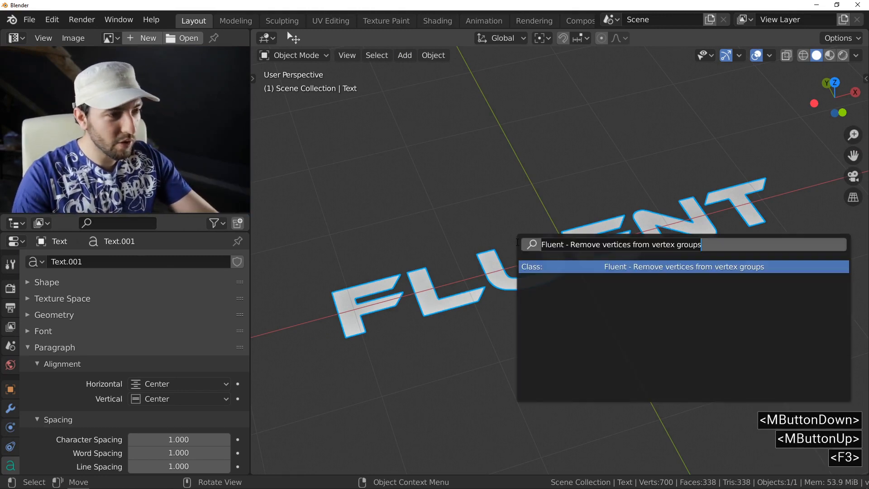
type("text2")
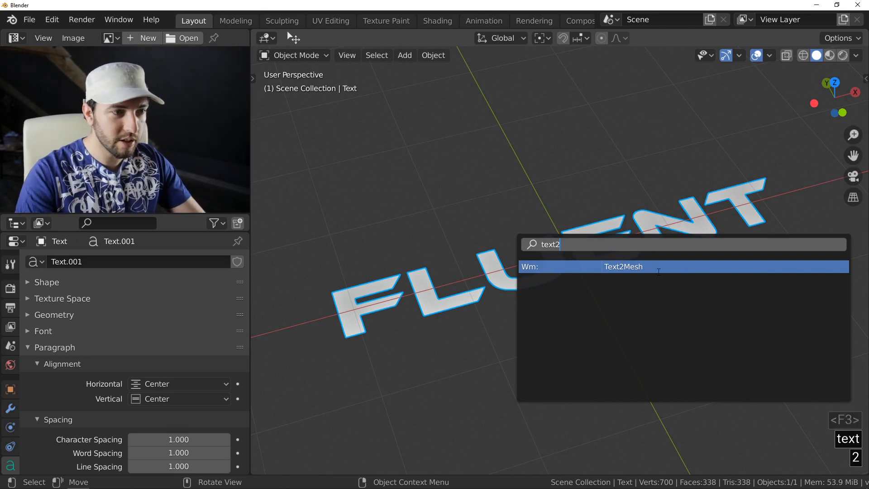
left_click(659, 266)
middle_click_drag(644, 270, 605, 237, "ctrl")
Expand the Text2Mesh settings, set the thickness to 0.17 and display the text's modifiers.
left_click(262, 463)
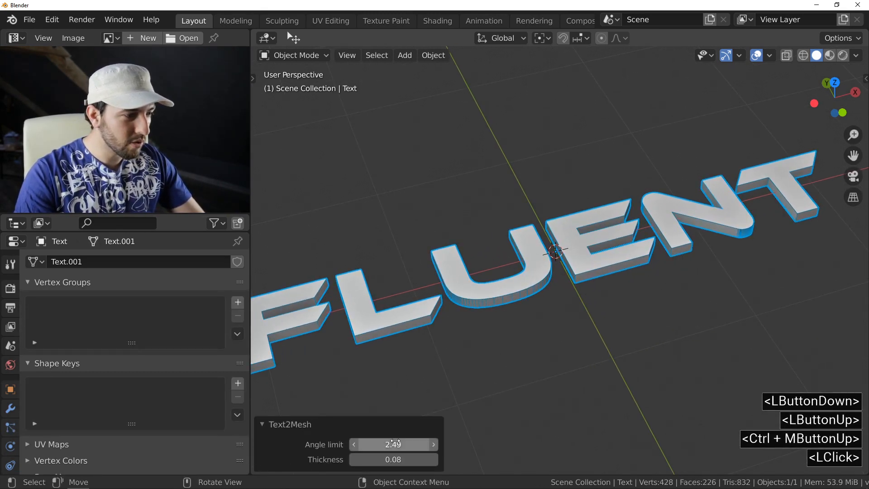
mouse_move(393, 460)
left_mouse_down()
mouse_move(419, 454)
mouse_move(394, 452)
mouse_move(403, 452)
left_mouse_up()
left_click(12, 410)
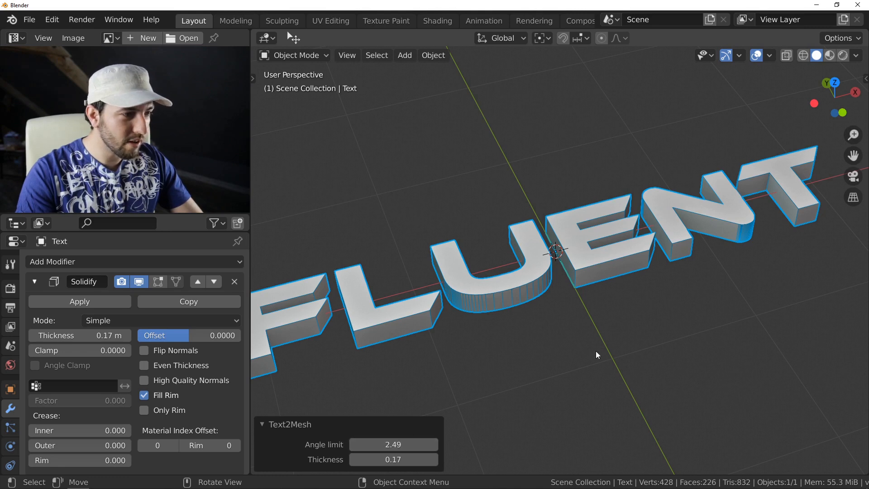
Set the Text2Mesh angle limit to 2.22 and examine the curved sides of the U and N.
middle_click_drag(468, 298, 462, 246, "ctrl")
mouse_move(399, 444)
left_mouse_down()
mouse_move(412, 438)
mouse_move(384, 441)
left_mouse_up()
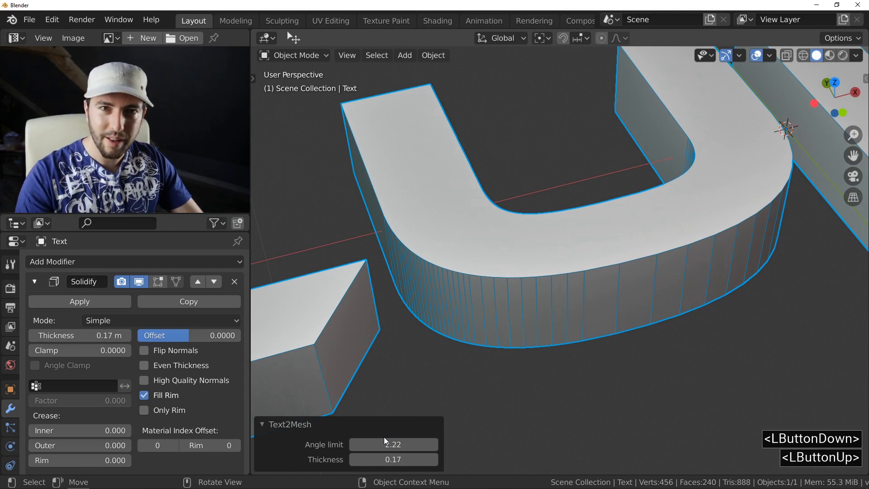
middle_click_drag(444, 221, 495, 236, "ctrl")
middle_click_drag(602, 206, 393, 287, "shift")
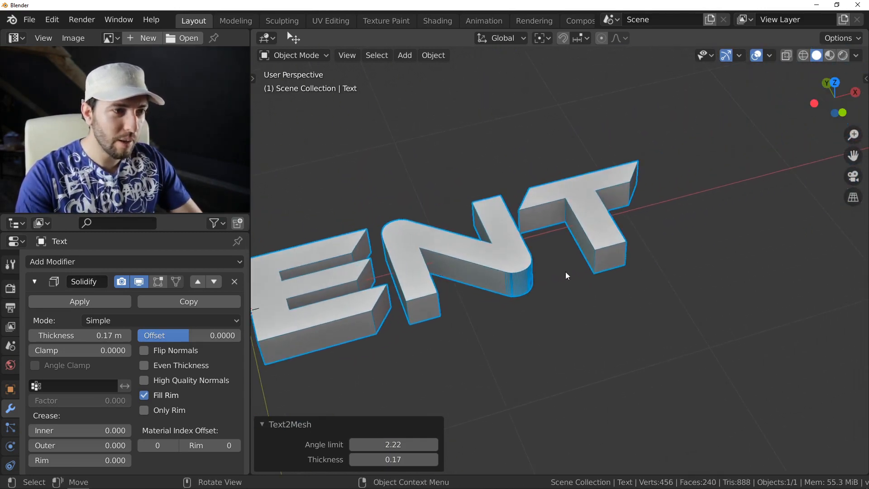
middle_click_drag(521, 276, 525, 234, "ctrl")
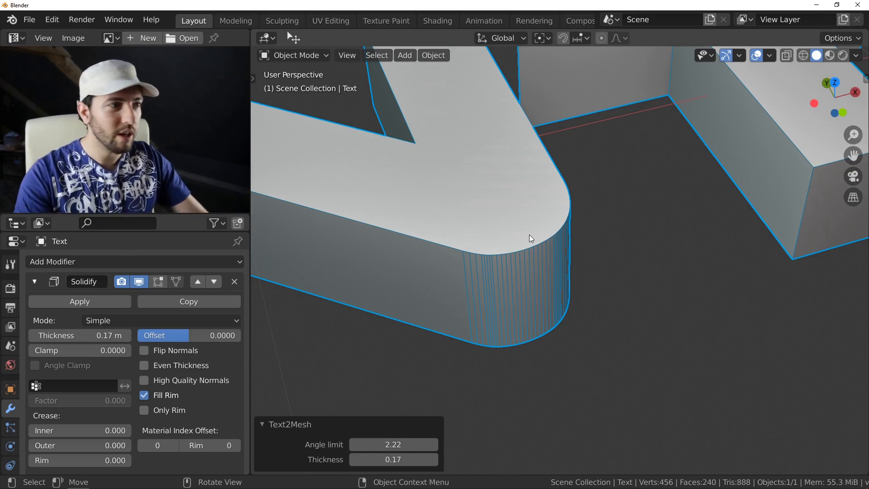
middle_click_drag(509, 220, 531, 211)
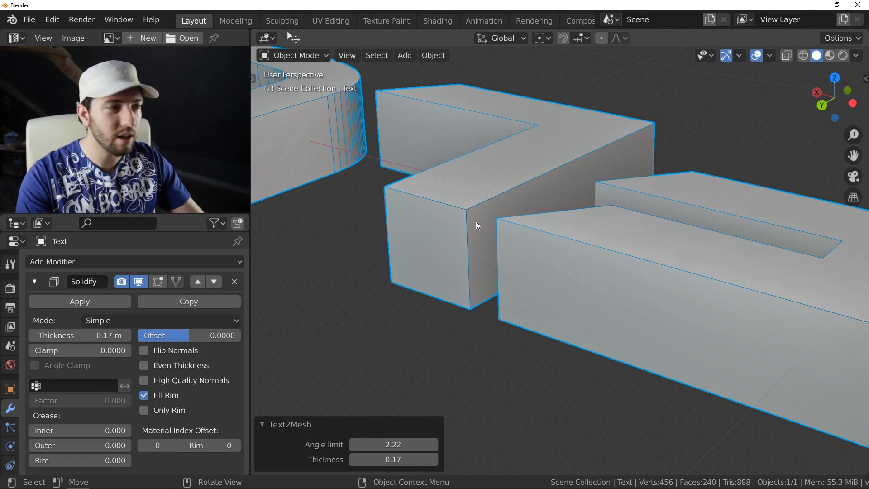
middle_click_drag(489, 218, 409, 186)
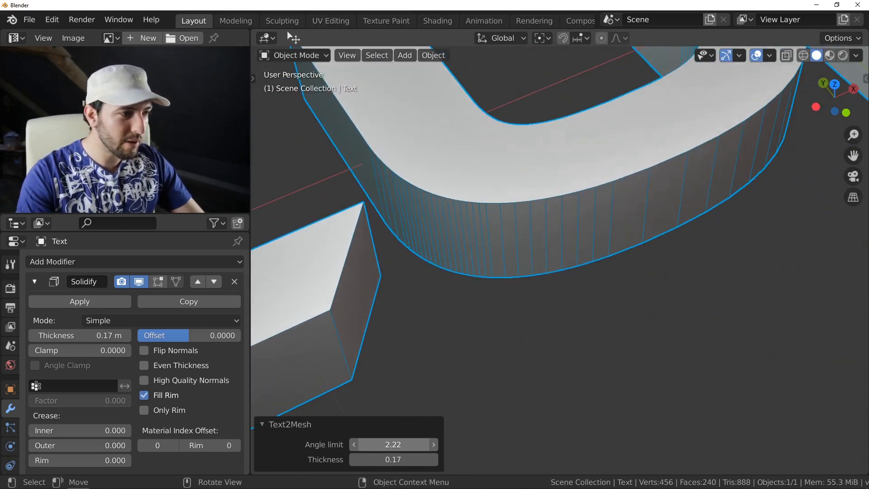
Lower the Text2Mesh angle limit to 1.62 and check the whole word.
left_click_drag(392, 445, 392, 436)
mouse_move(365, 435)
left_mouse_down()
mouse_move(378, 435)
mouse_move(362, 437)
left_mouse_up()
scroll(502, 317, "down", 3)
scroll(498, 335, "down", 4)
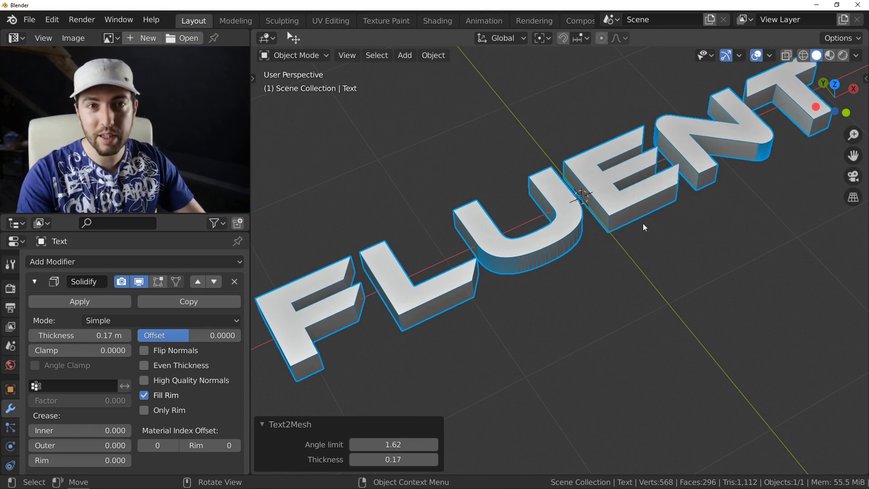
Try a Text2Mesh angle limit of 5 and check the letters' curves.
left_click(376, 445)
type("5")
key("Return")
middle_click_drag(525, 214, 518, 262)
Set the Text2Mesh angle limit to 2.
left_click(402, 444)
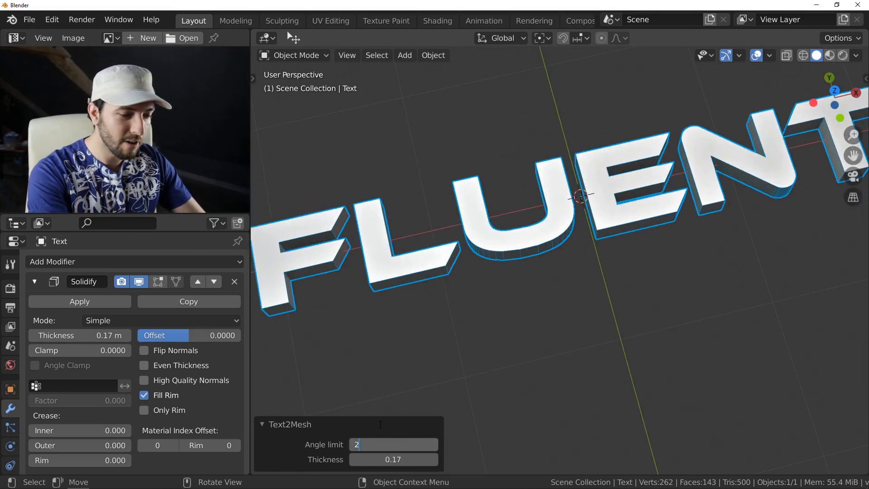
key("Return")
middle_click_drag(568, 292, 591, 247)
right_click(533, 238)
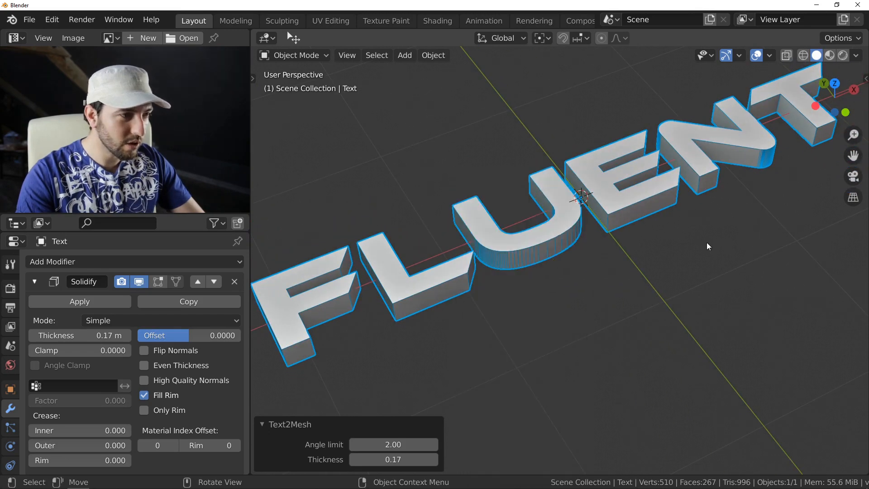
Collapse the Text2Mesh settings and enter Edit Mode on the text mesh, viewing its vertices from above.
left_click(292, 422)
key("Tab")
middle_click_drag(611, 190, 565, 254)
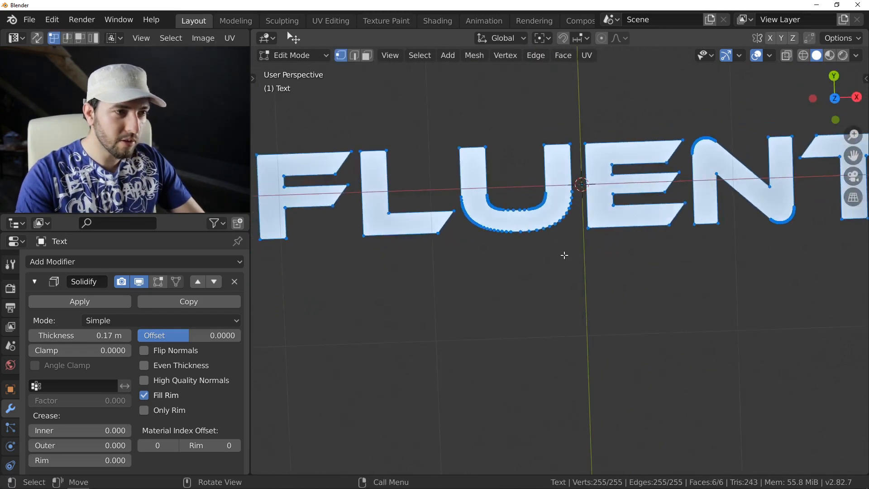
Examine the vertices on the FLUENT text mesh up close, from the T and N to the whole word.
scroll(632, 202, "up", 6)
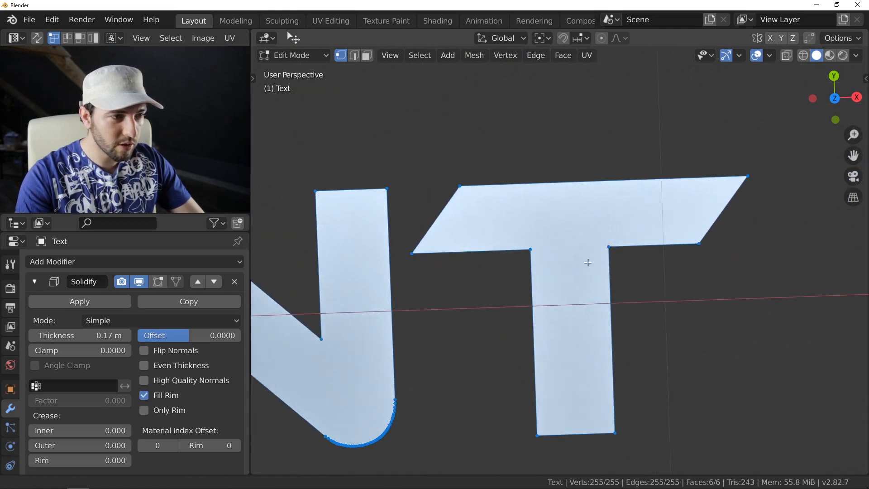
scroll(595, 222, "down", 6)
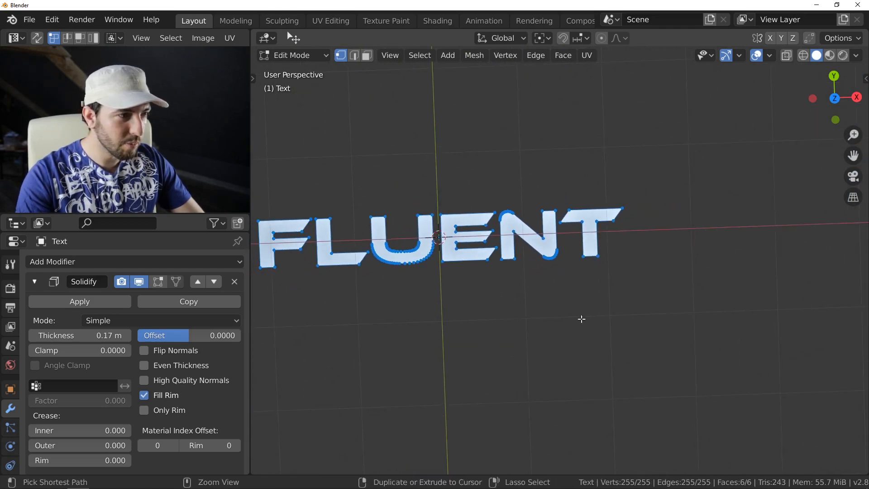
scroll(597, 222, "up", 6)
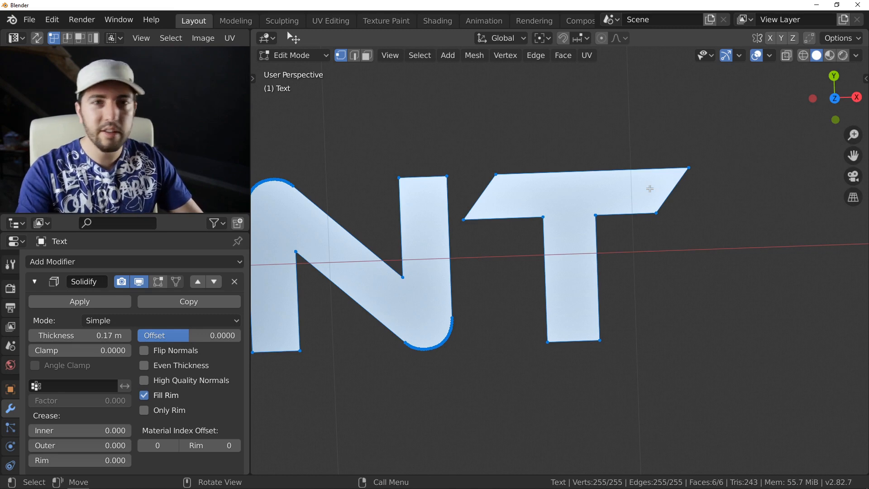
middle_click_drag(697, 169, 815, 154, "shift")
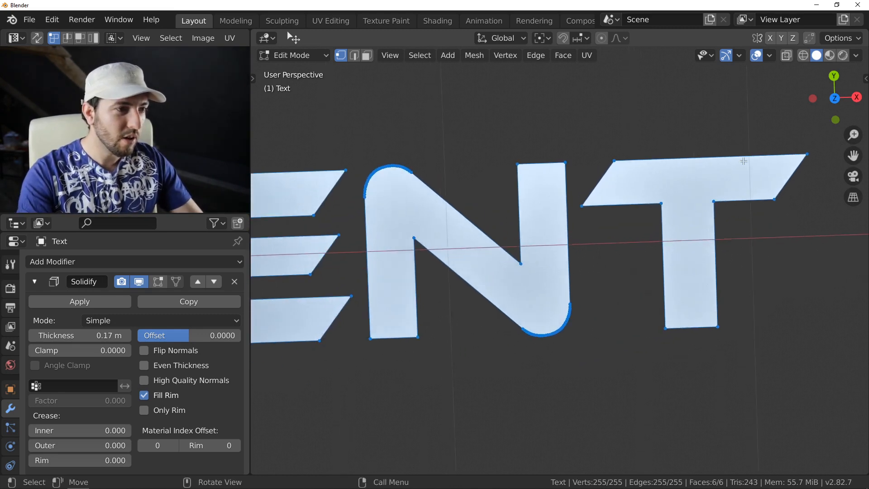
middle_click_drag(724, 169, 728, 233, "ctrl")
middle_click_drag(398, 203, 389, 178, "ctrl")
middle_click_drag(663, 156, 514, 192, "shift")
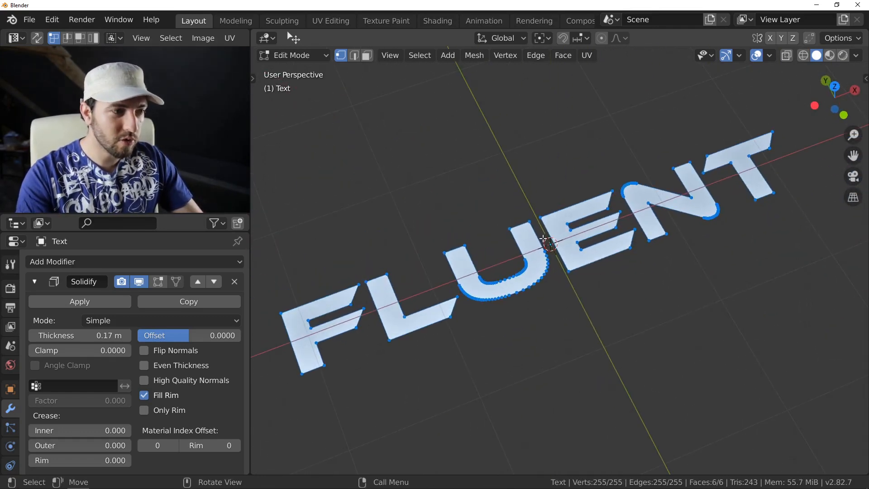
Return to Object Mode and add a cube mesh at the text's centre.
key("Tab")
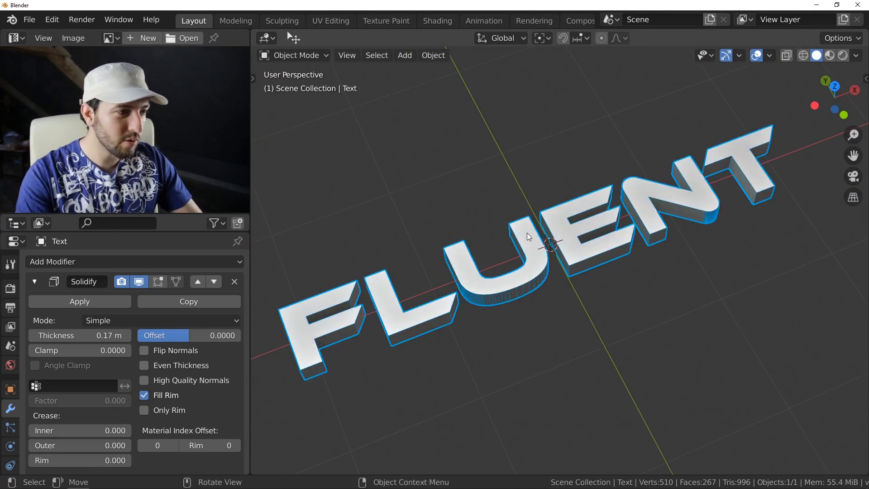
key("shift+a")
mouse_move(498, 181)
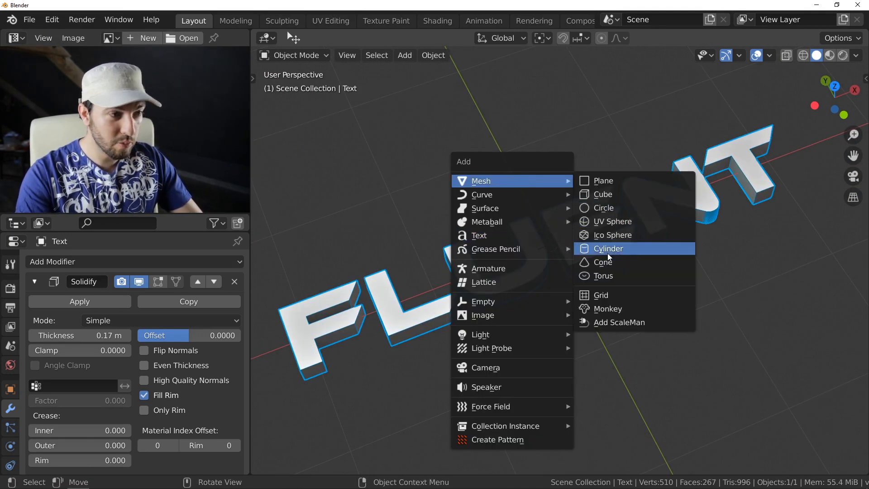
left_click(610, 194)
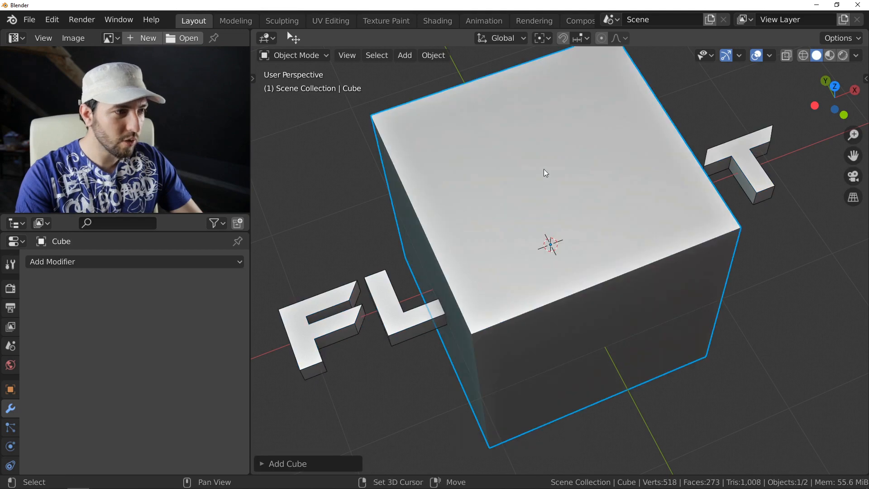
Place the 3D cursor on the cube's top face, snap the FLUENT text to it, and scale the text uniformly to about 0.36.
right_click(544, 169, "shift")
left_click(569, 206)
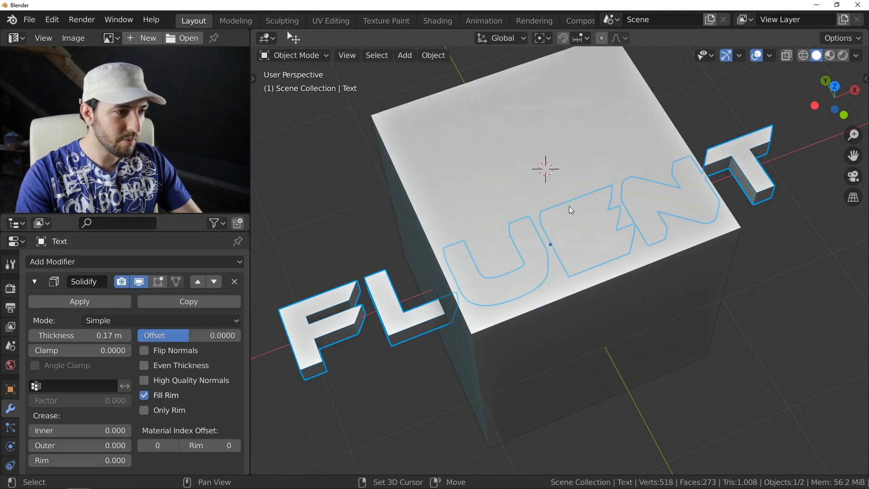
key("shift+s")
left_click(566, 131)
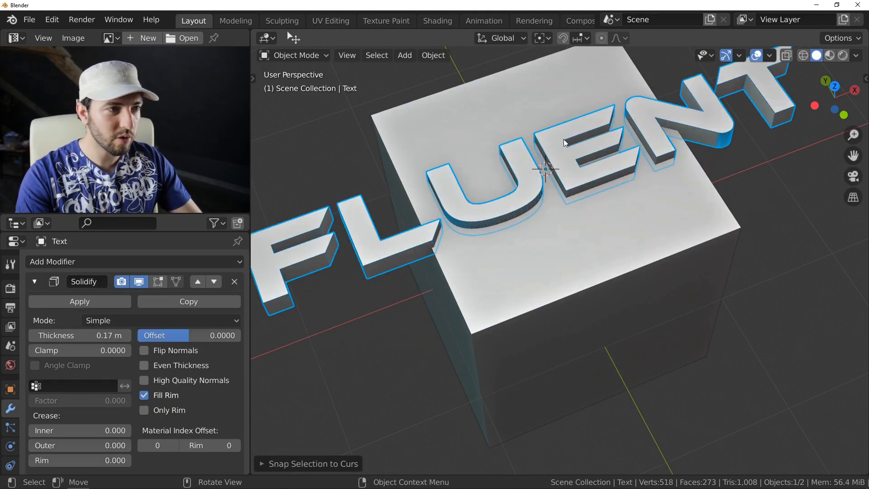
key("s")
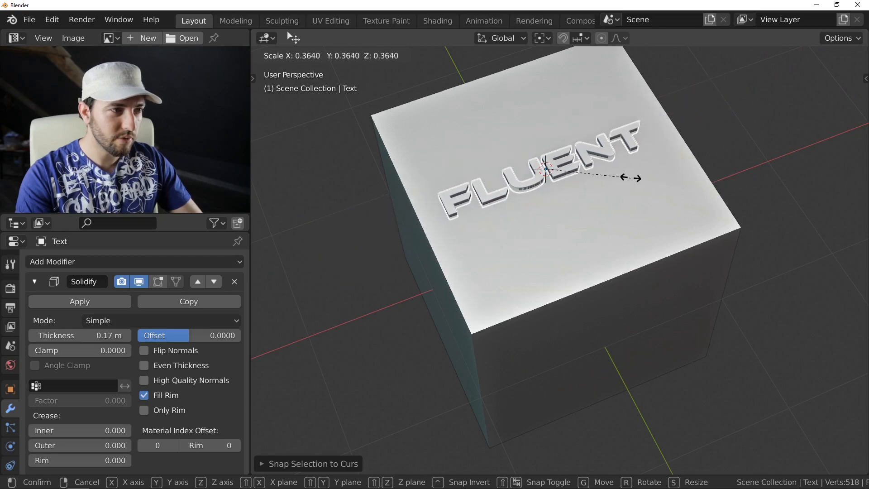
left_click(625, 172)
Cut the FLUENT text into the cube's top face with Fluent's Boolean, using the Difference operation.
middle_click_drag(625, 172, 558, 210)
left_click(561, 202)
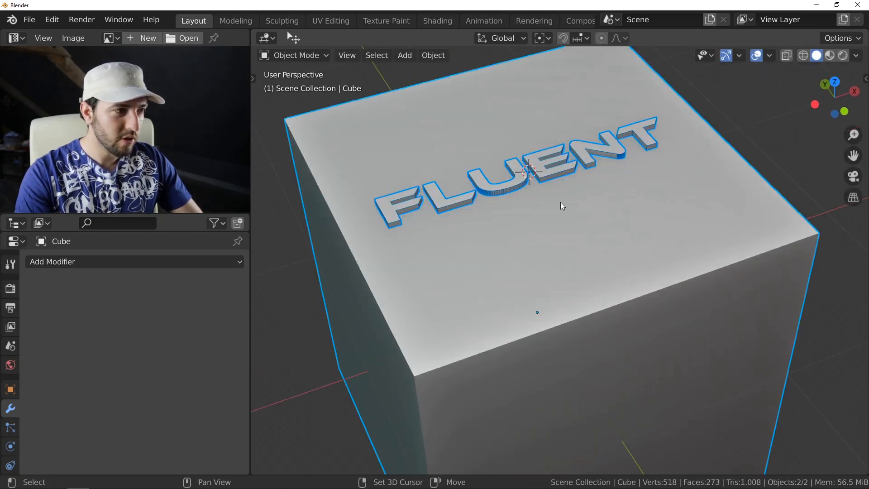
key("f")
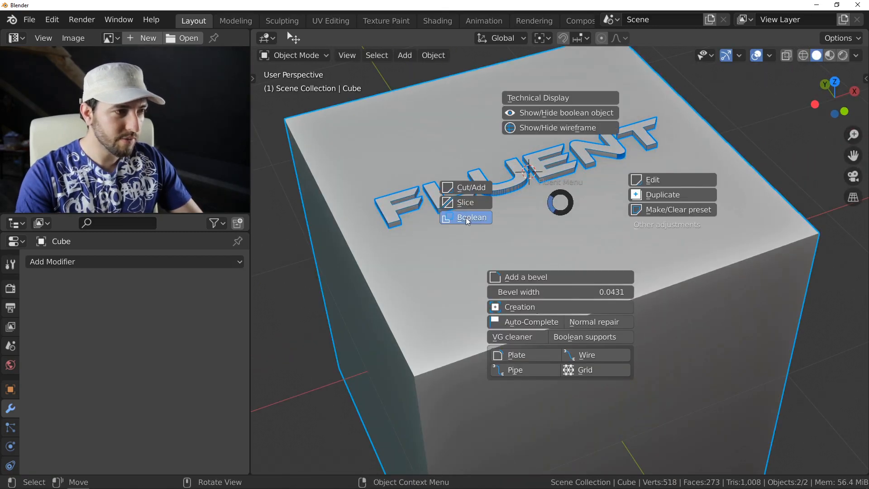
left_click(466, 217)
middle_click_drag(508, 198, 493, 226)
scroll(489, 167, "up", 2)
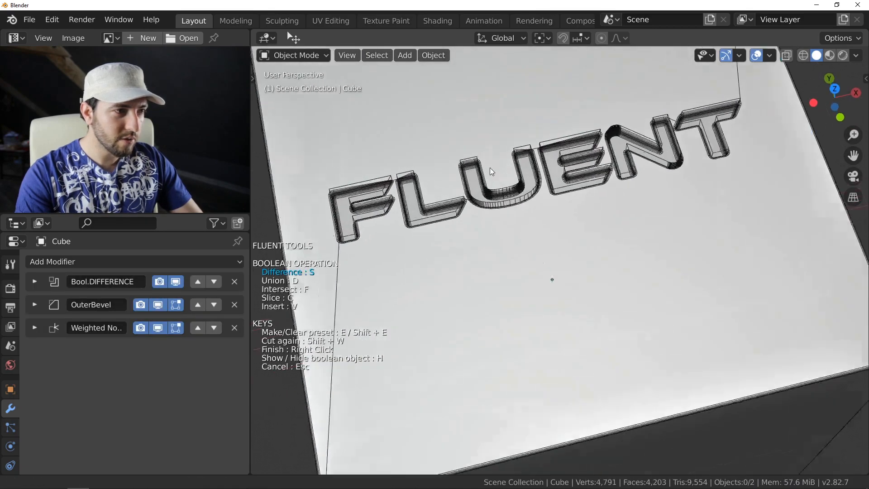
Set the outer bevel of the engraved text to about 0.003.
middle_click_drag(490, 169, 477, 206)
scroll(482, 164, "up", 2)
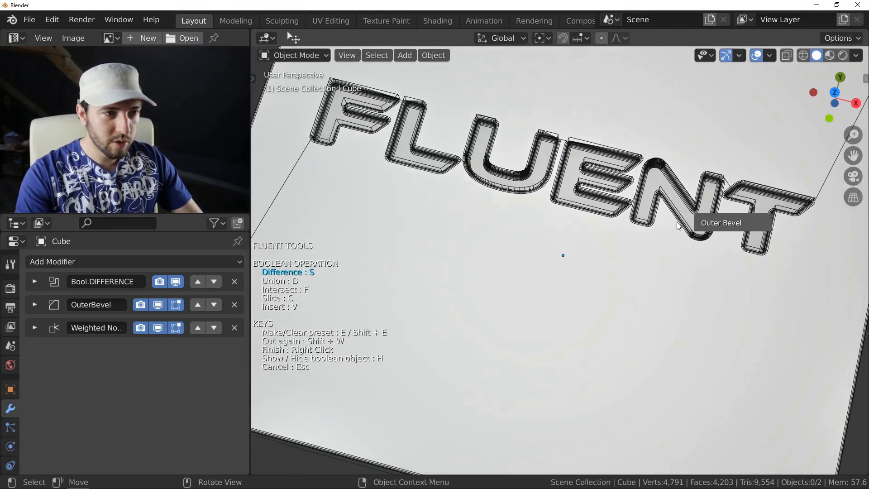
left_click(704, 223)
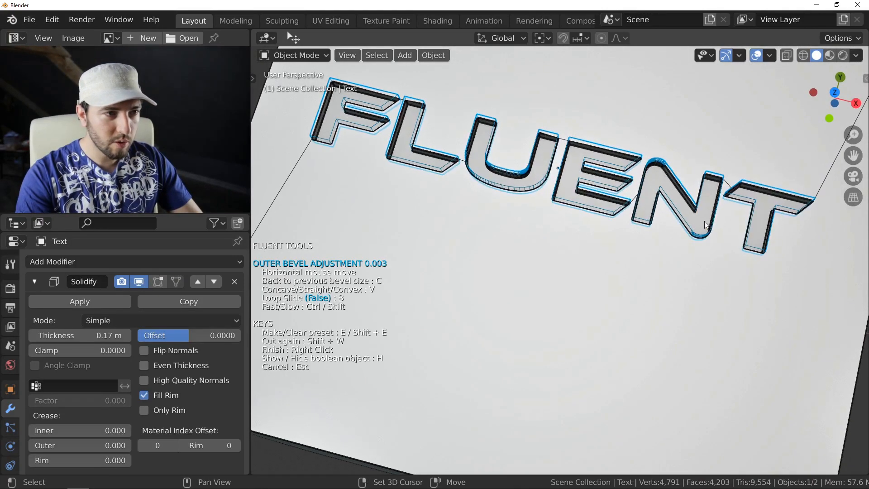
left_click(704, 221)
Try the Union operation for the text on the cube, and switch back to Difference.
middle_click_drag(704, 221, 758, 197)
middle_click_drag(621, 162, 620, 138, "ctrl")
key("d")
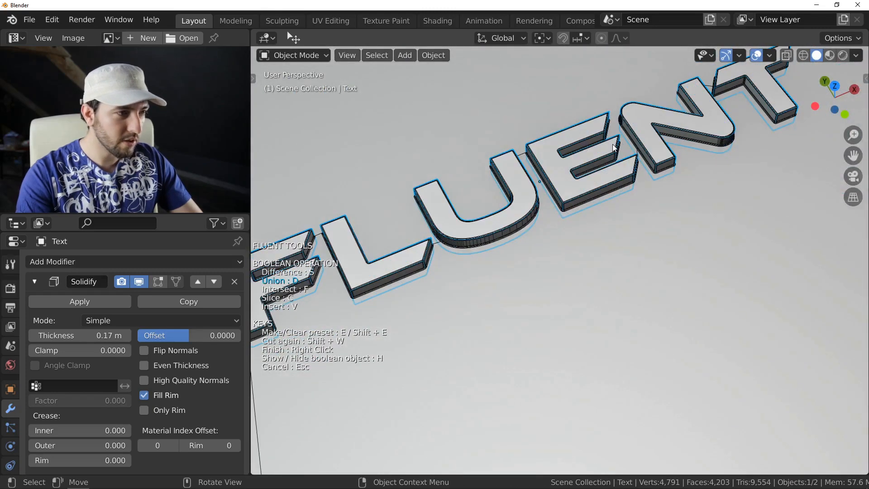
key("s")
Exit the Fluent boolean tool, activate the box select tool, and select the cube to show the engraved text without its cutter.
key("Escape")
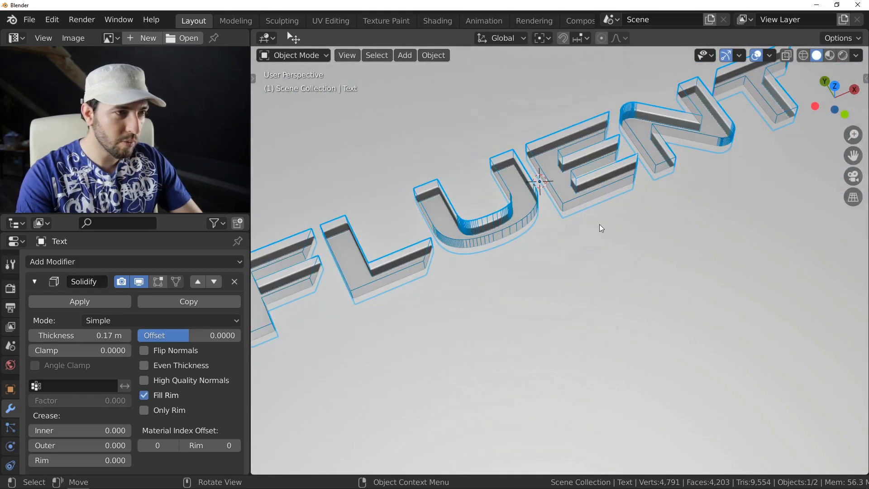
key("w")
left_click(593, 228)
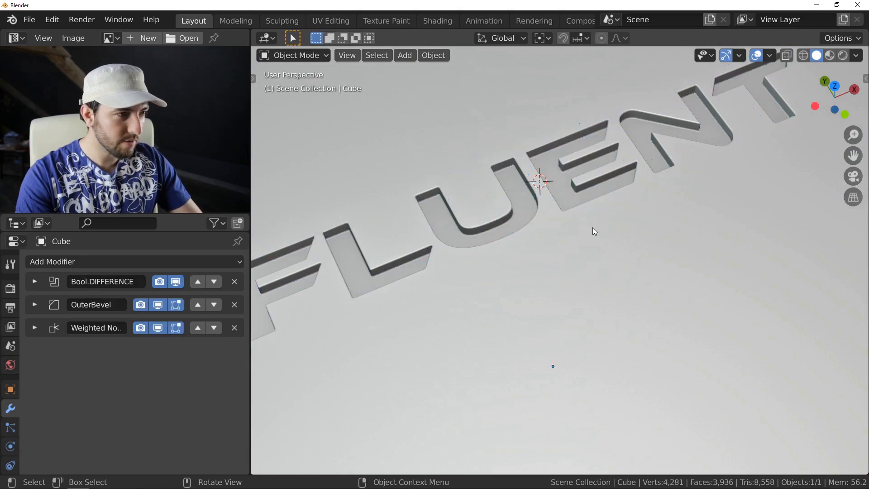
middle_click_drag(596, 212, 207, 399)
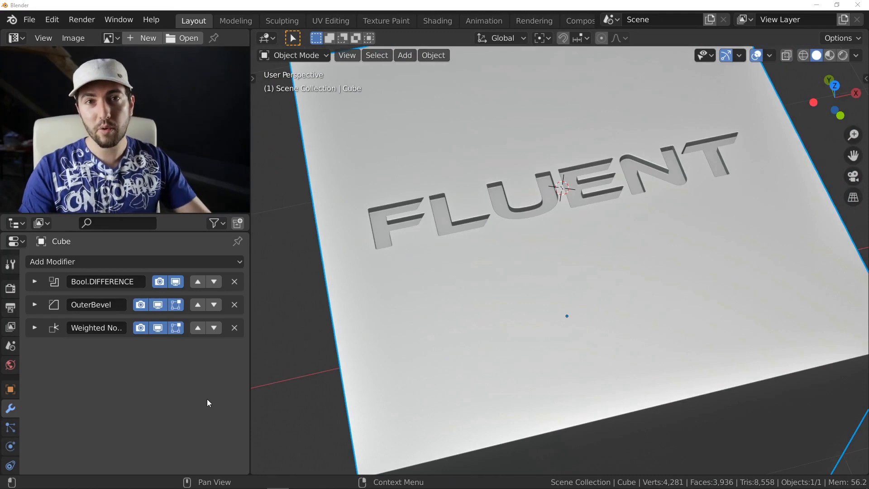